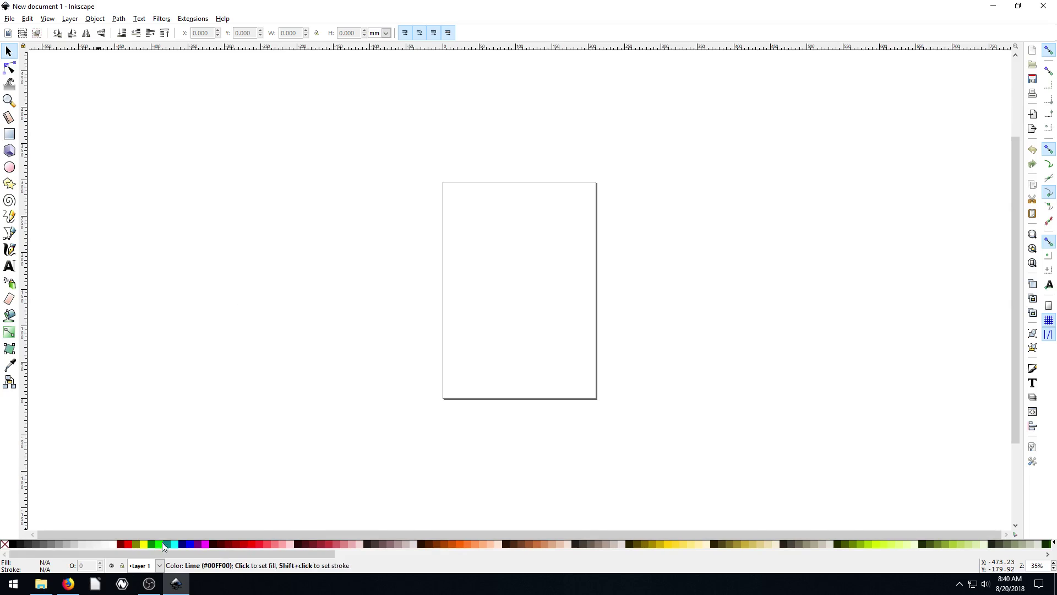
# Switch from Inkscape to the Pixabay ice cream cone page in Firefox.
pyautogui.click(68, 584)
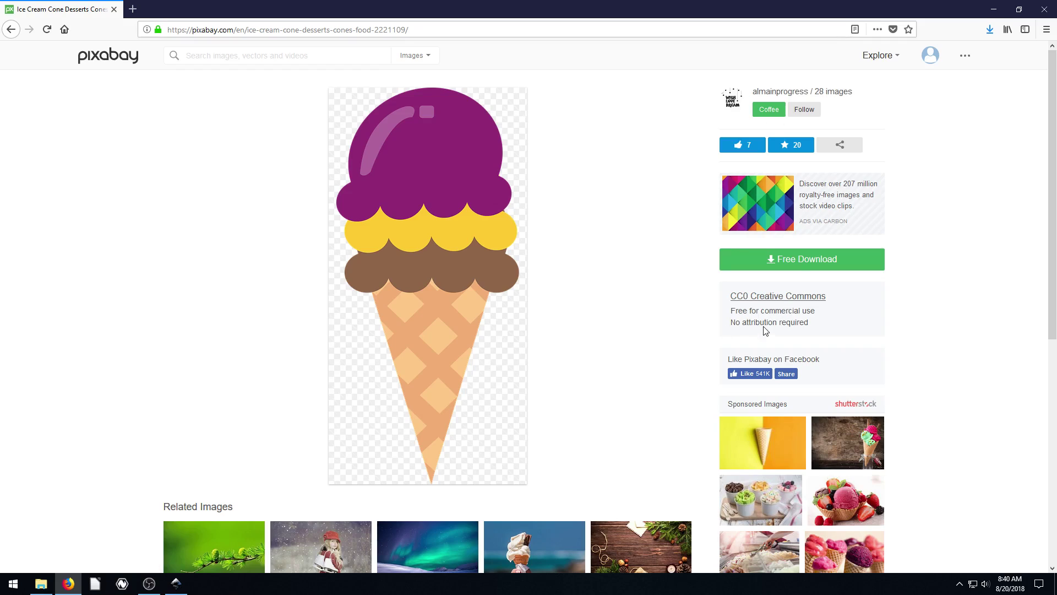
# Download the ice cream cone image from Pixabay as the Vector graphic (AI) file.
pyautogui.click(789, 256)
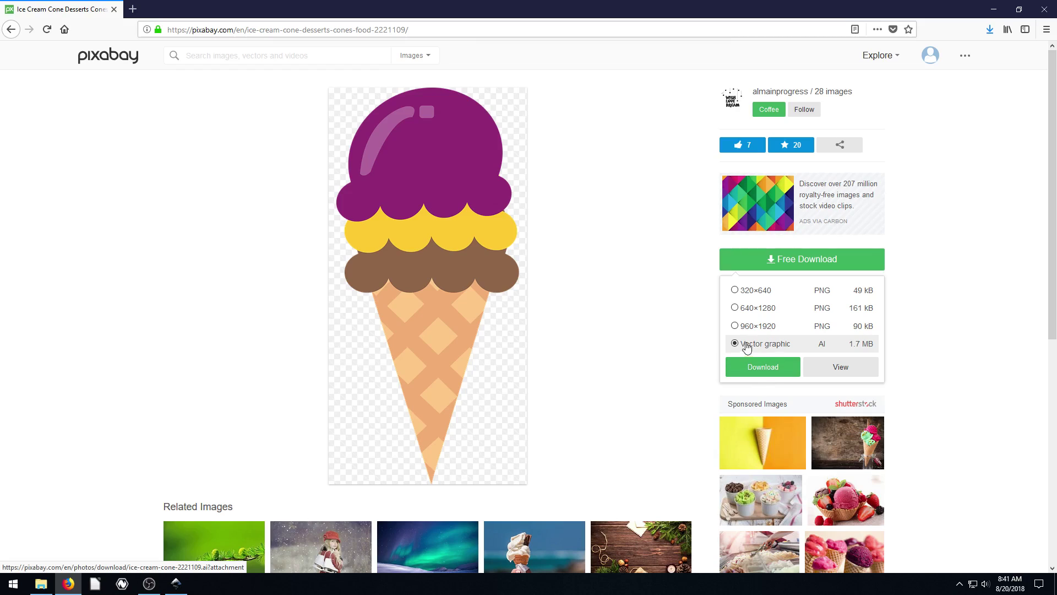
pyautogui.click(750, 291)
pyautogui.click(736, 308)
pyautogui.click(758, 345)
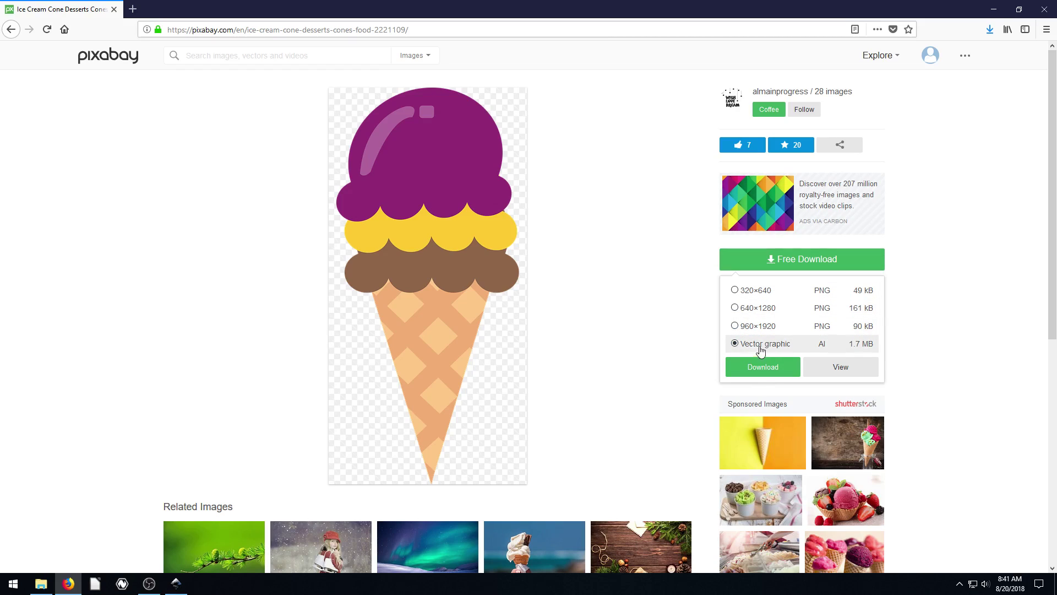
pyautogui.click(763, 367)
# Locate ice-cream-cone-2221109.ai in Downloads and move the Explorer window to the right.
pyautogui.hotkey('alt', 'Tab')
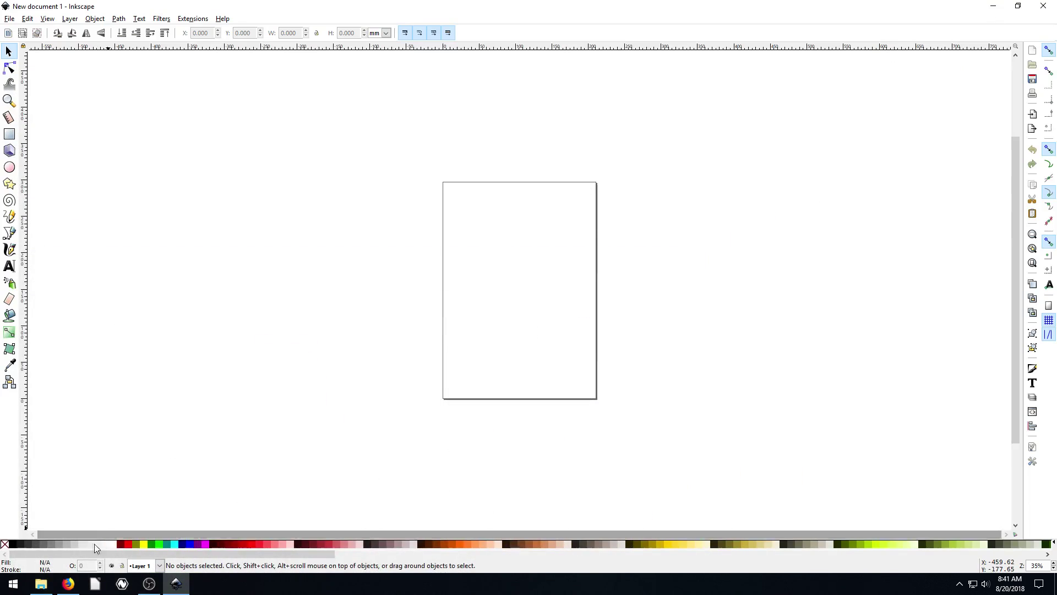
pyautogui.click(41, 583)
pyautogui.click(448, 254)
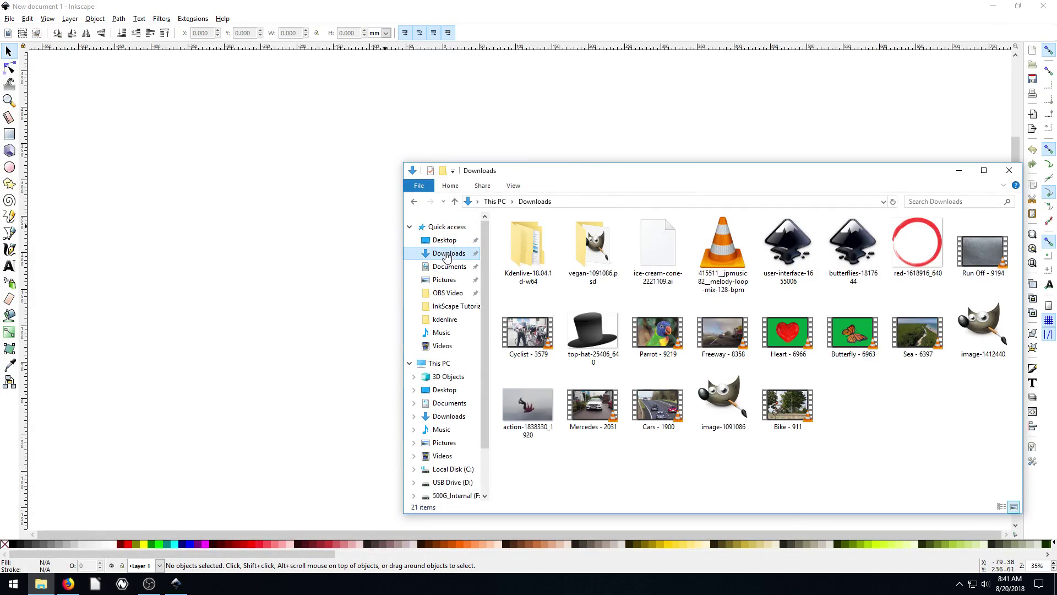
pyautogui.doubleClick(655, 281)
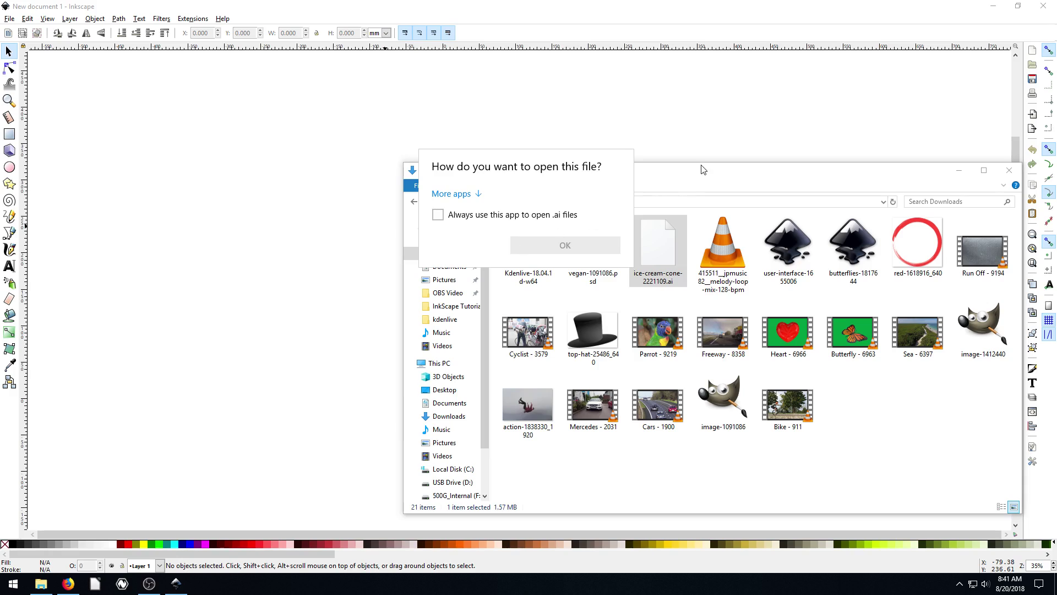
pyautogui.click(692, 187)
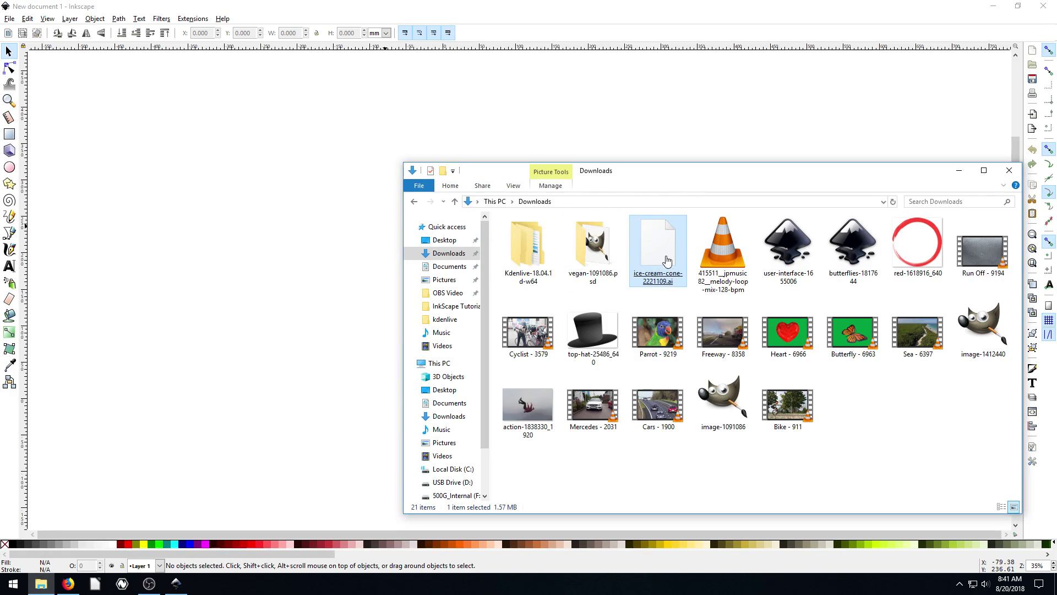
pyautogui.moveTo(664, 180); pyautogui.dragTo(875, 174)
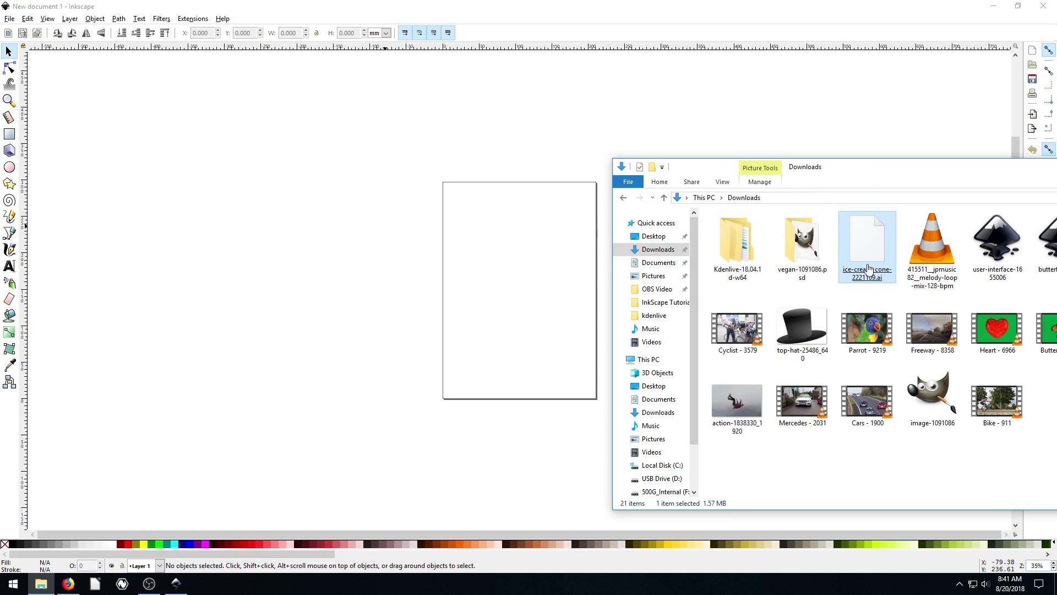
pyautogui.click(10, 20)
pyautogui.click(24, 126)
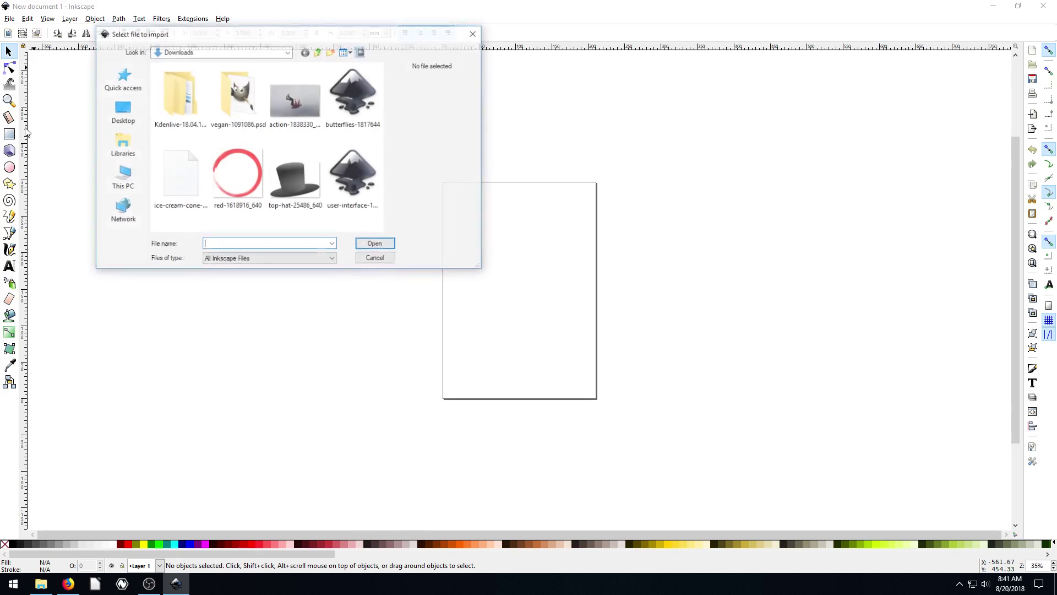
pyautogui.click(241, 260)
pyautogui.scroll(-12, 267, 293)
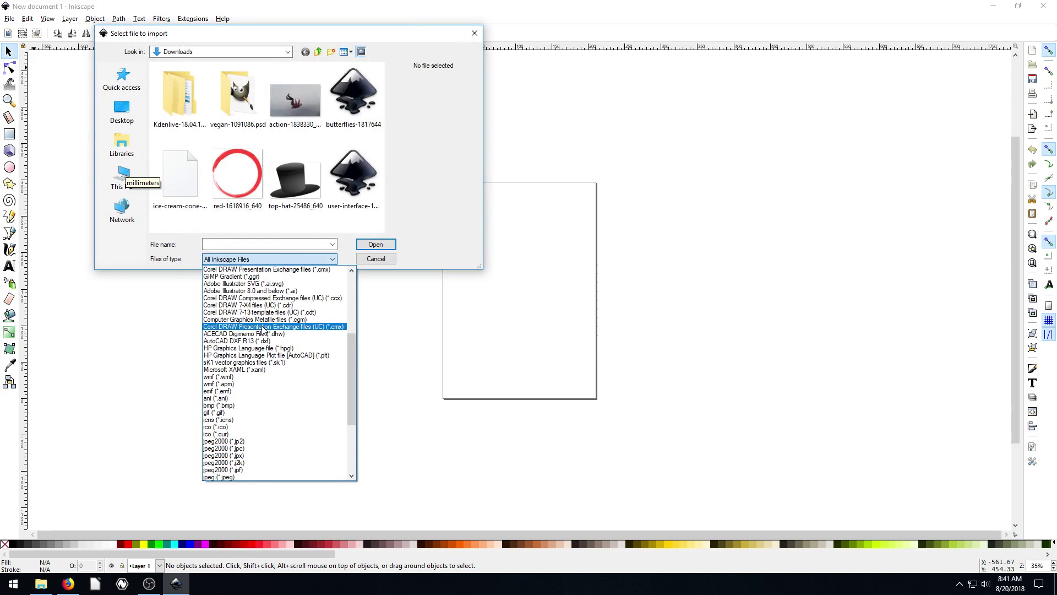
pyautogui.scroll(9, 273, 365)
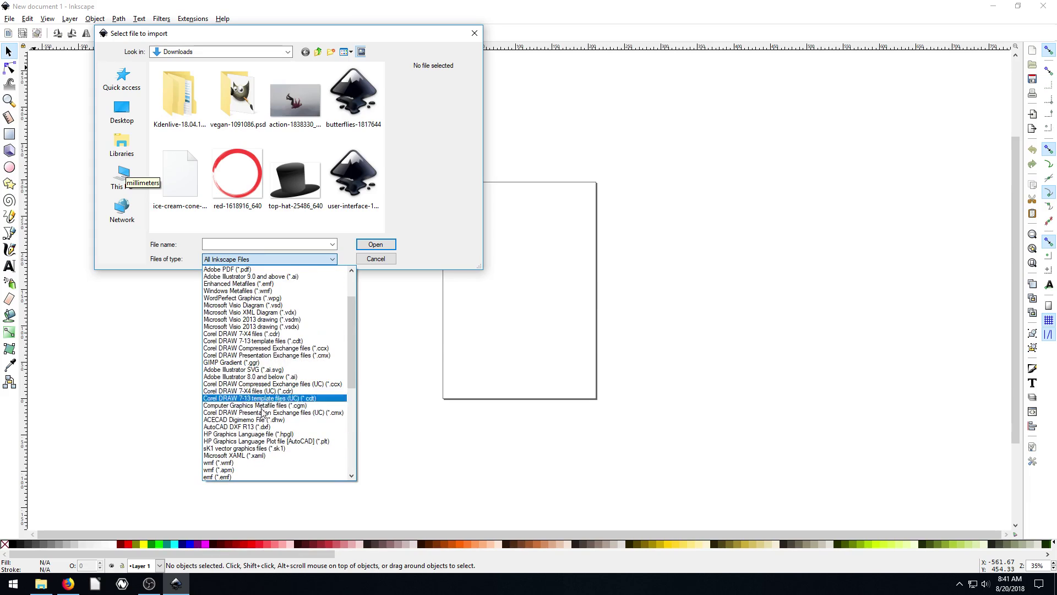
pyautogui.scroll(2, 267, 397)
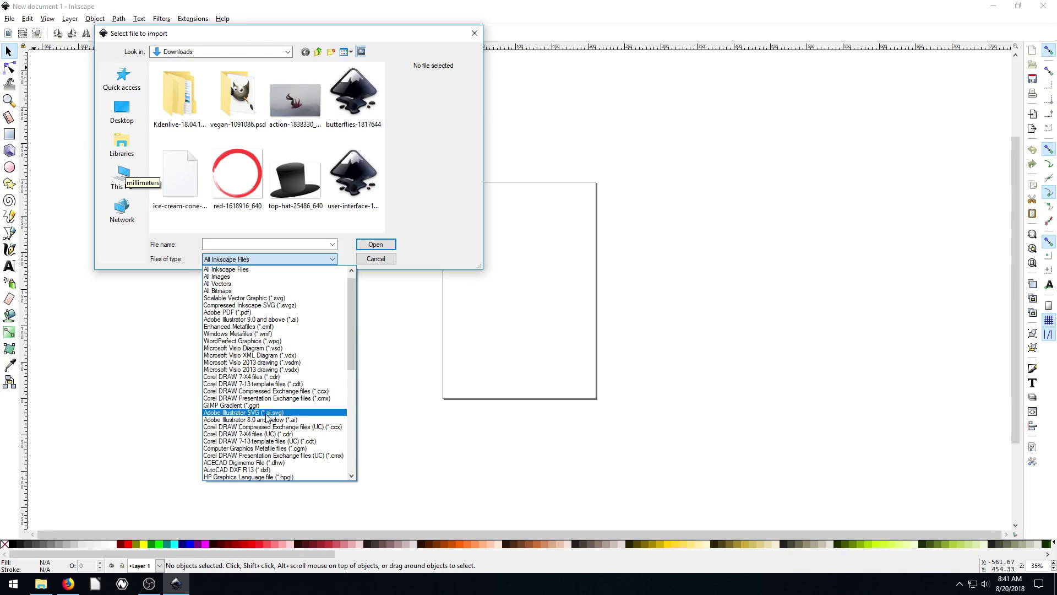
pyautogui.click(384, 262)
# Import ice-cream-cone-2221109.ai by dragging it from Downloads and accepting the PDF Import Settings.
pyautogui.click(383, 260)
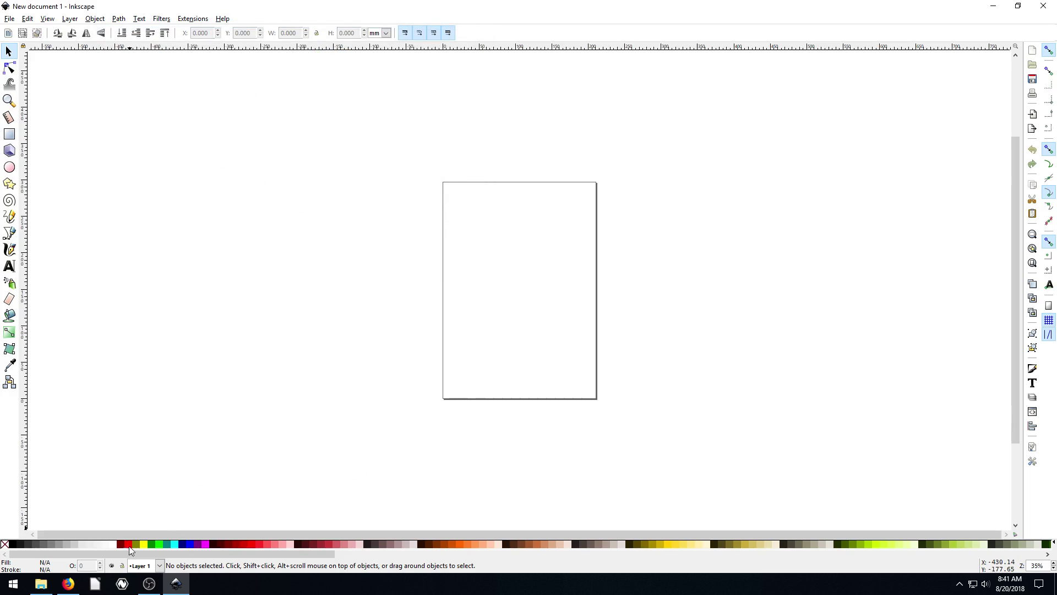
pyautogui.click(41, 583)
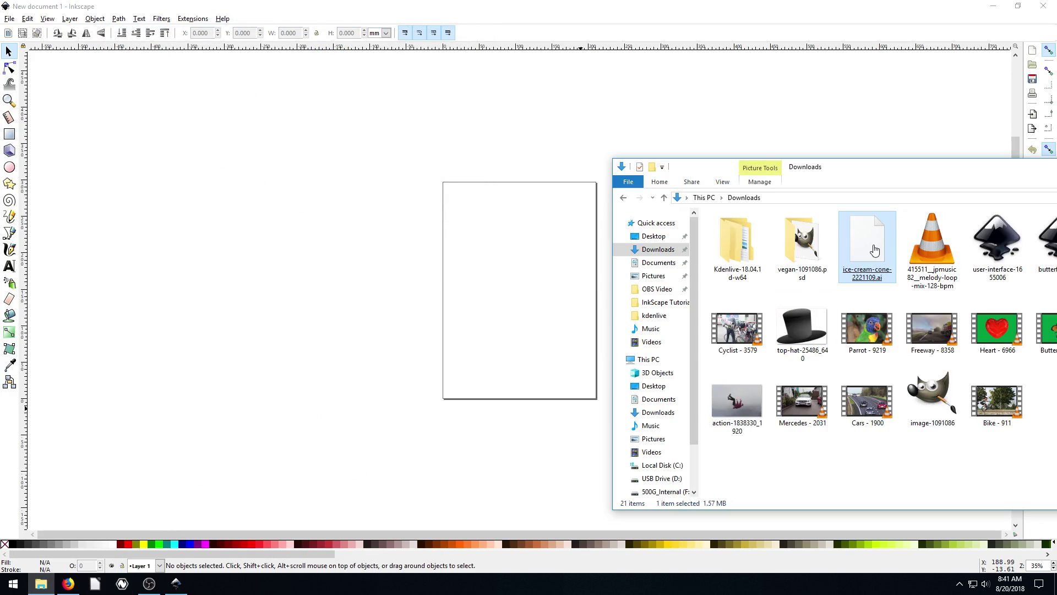
pyautogui.moveTo(874, 250); pyautogui.dragTo(477, 290)
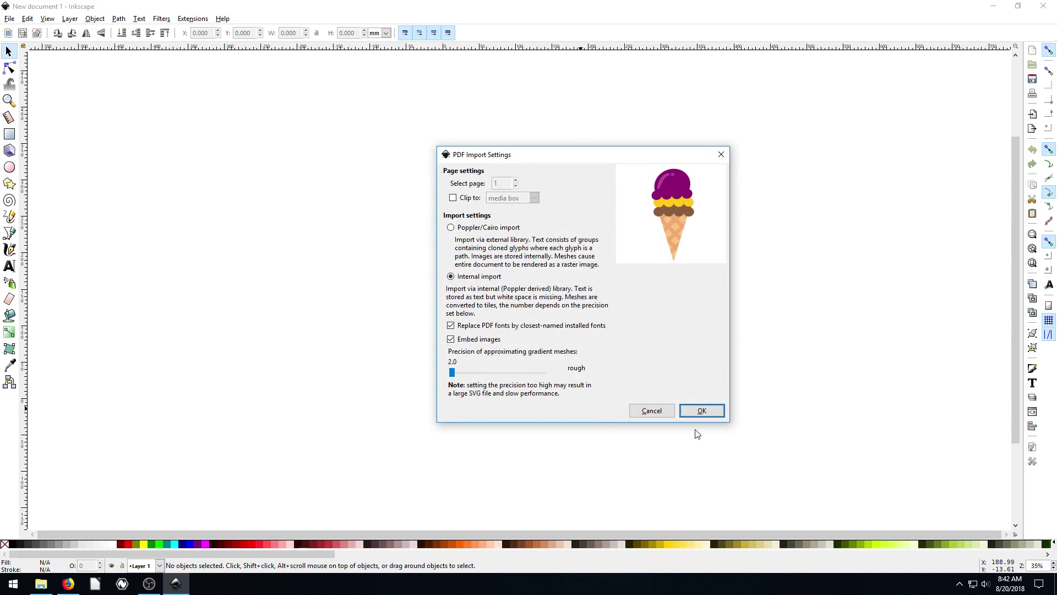
pyautogui.click(703, 410)
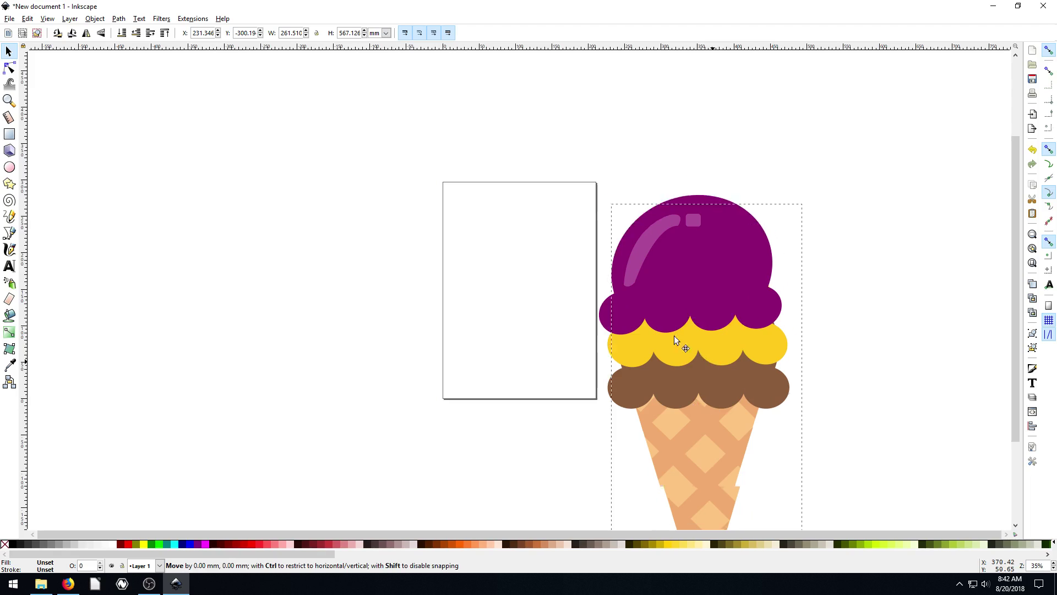
# Scale the cone group proportionally to 110.319 × 239.245 mm and centre it on the page.
pyautogui.moveTo(674, 335); pyautogui.dragTo(522, 243)
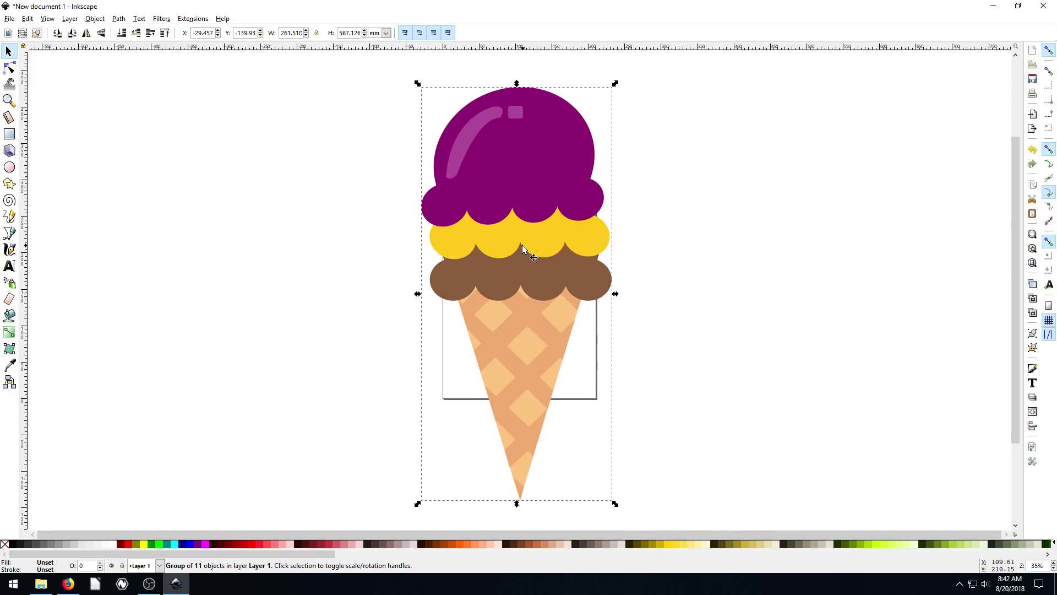
pyautogui.click(316, 34)
pyautogui.moveTo(618, 92); pyautogui.dragTo(515, 321)
pyautogui.moveTo(442, 365); pyautogui.dragTo(507, 241)
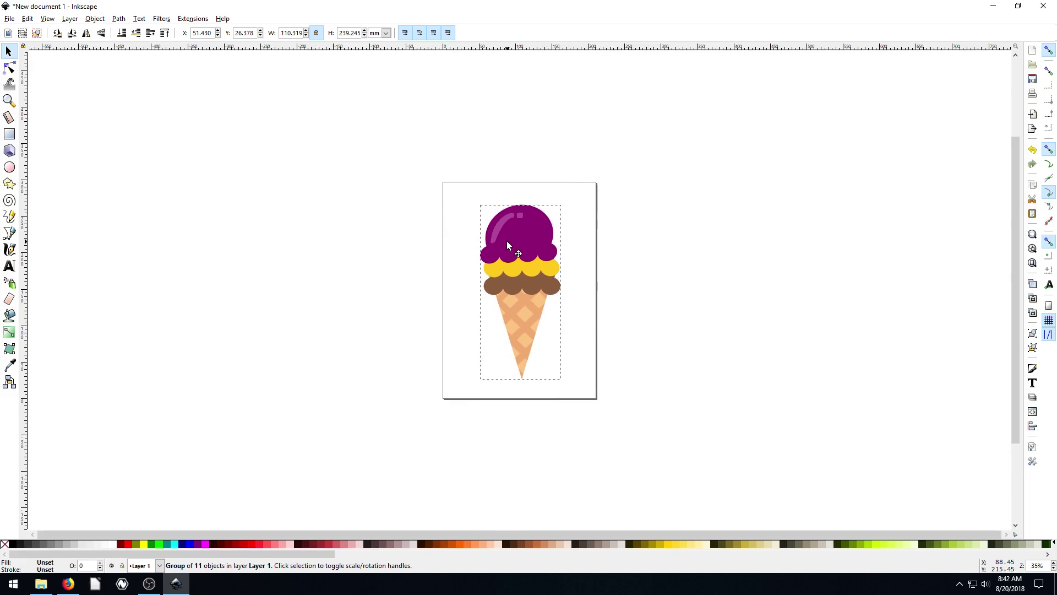
pyautogui.press('+')
pyautogui.press('+')
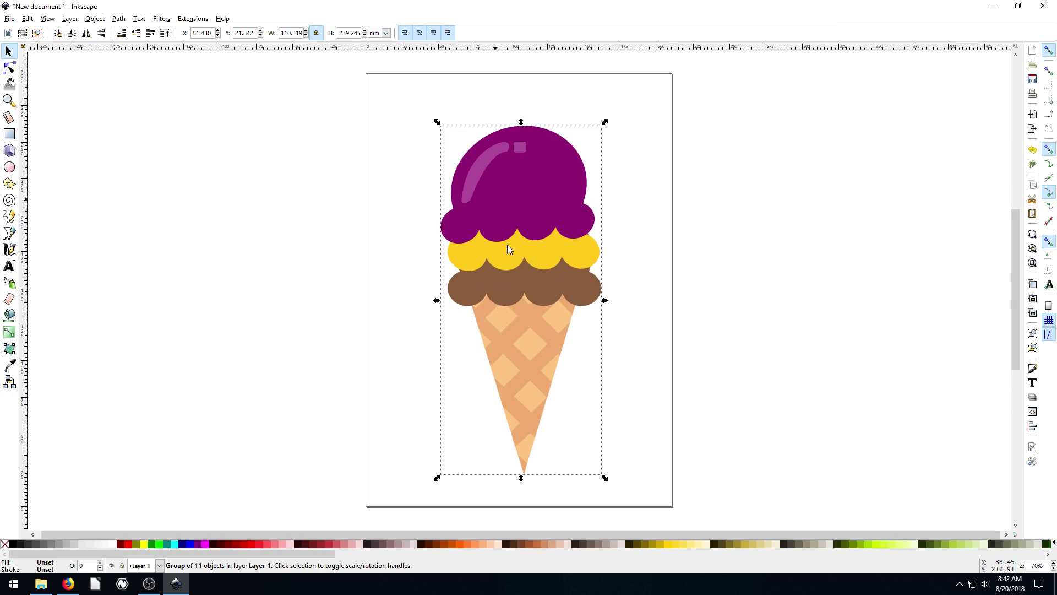
pyautogui.press('Escape')
pyautogui.moveTo(504, 181); pyautogui.dragTo(486, 165)
# Open the Layers panel, shift the cone right, and ungroup it into its parts.
pyautogui.click(75, 21)
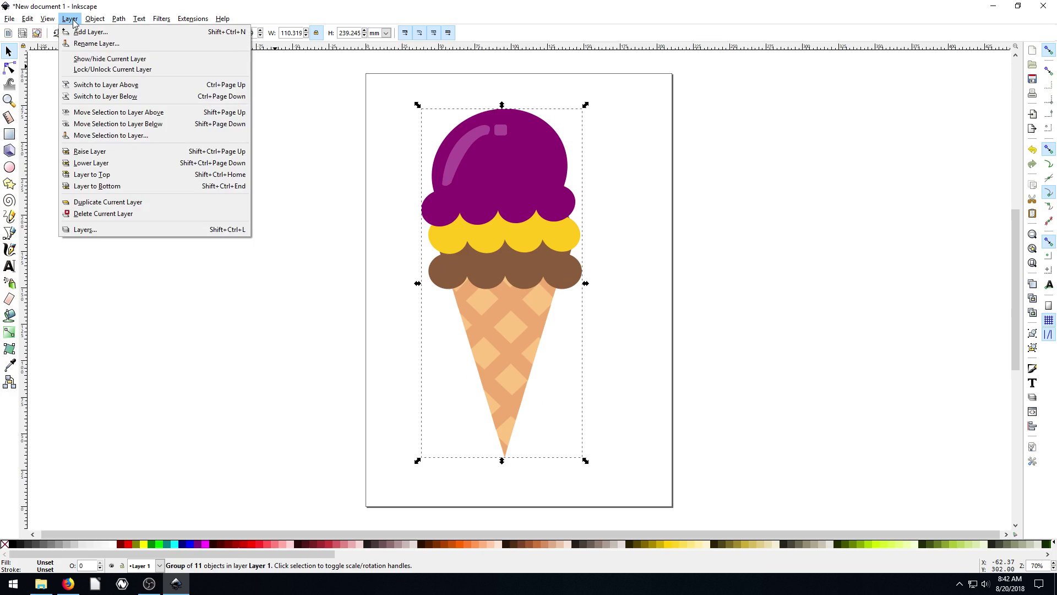
pyautogui.click(85, 230)
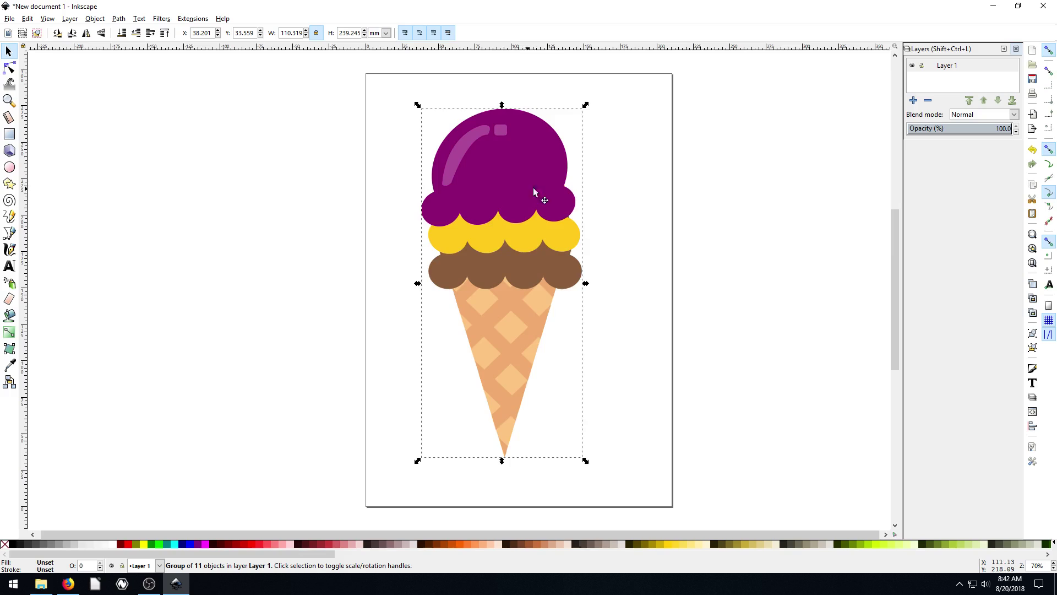
pyautogui.moveTo(533, 191); pyautogui.dragTo(578, 189)
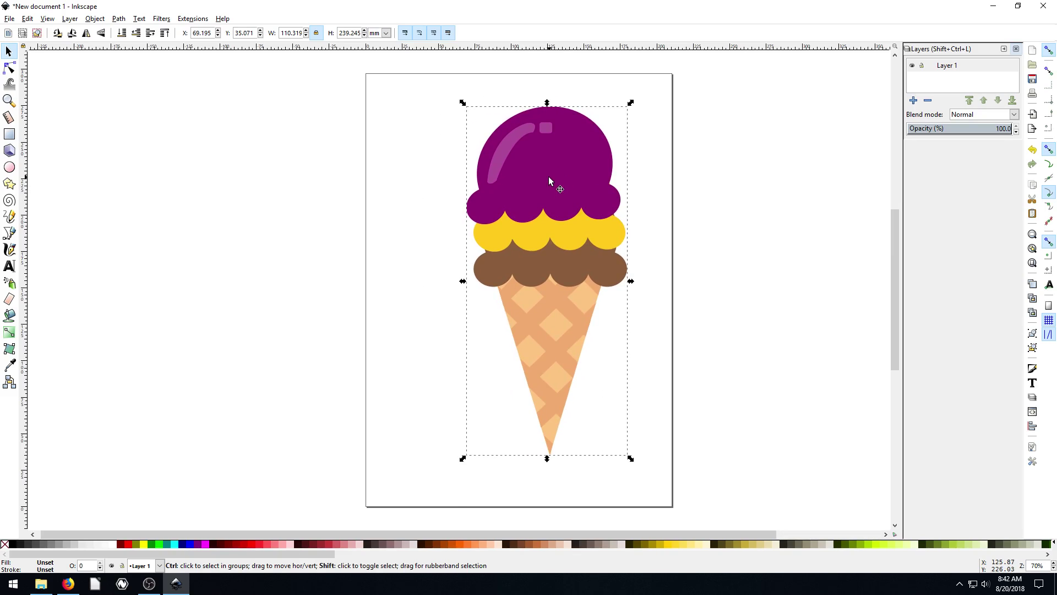
pyautogui.hotkey('ctrl', 'shift', 'g')
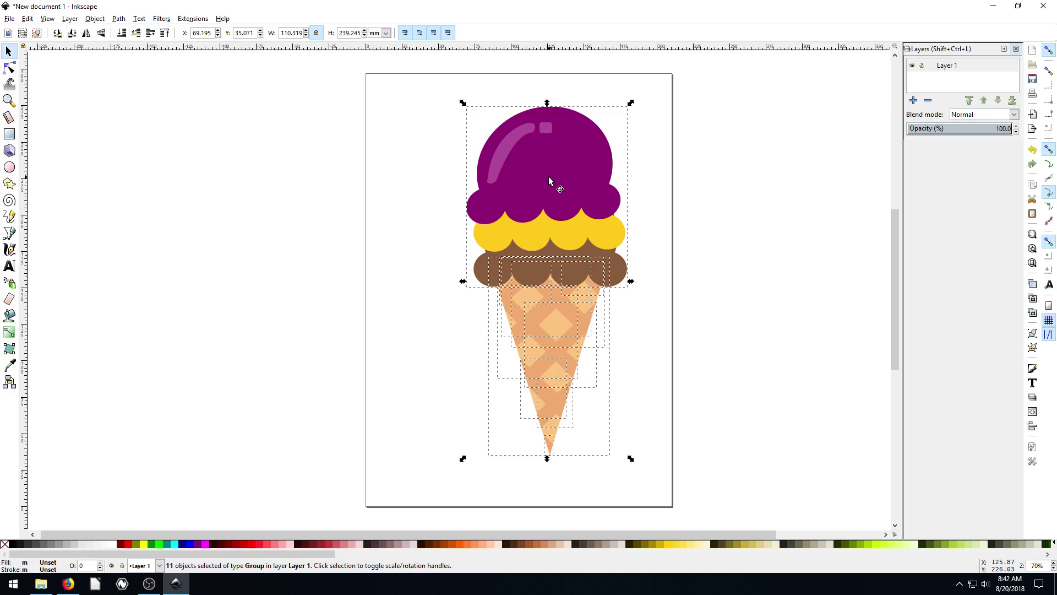
# Pull the scoops aside, free the base triangle, and reseat the scoops on the cone.
pyautogui.click(661, 166)
pyautogui.moveTo(541, 149); pyautogui.dragTo(297, 152)
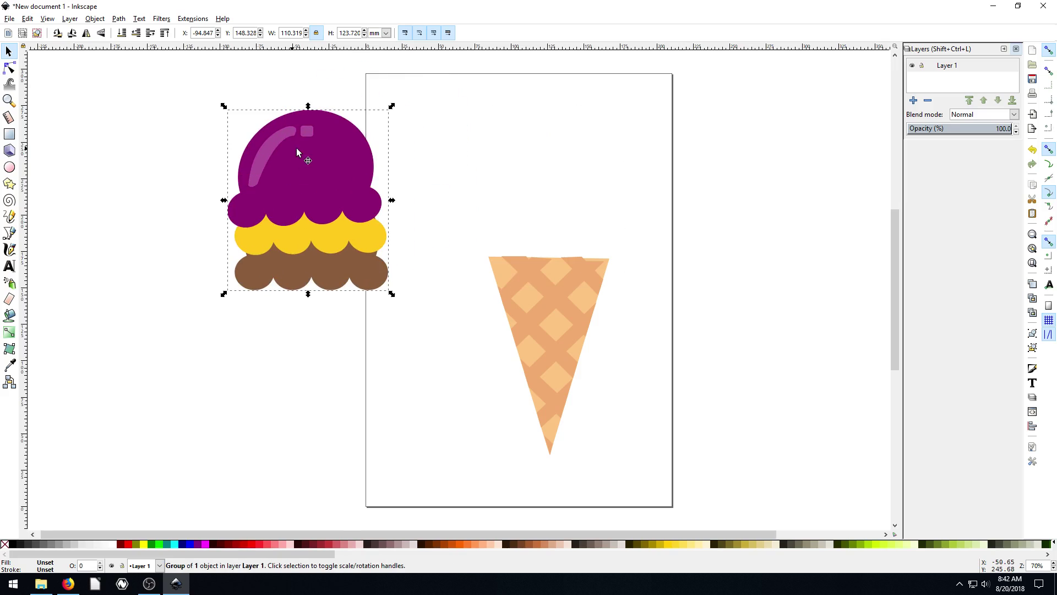
pyautogui.click(557, 269)
pyautogui.moveTo(558, 270)
pyautogui.mouseDown()
pyautogui.moveTo(552, 294)
pyautogui.moveTo(611, 250)
pyautogui.moveTo(493, 276)
pyautogui.moveTo(462, 309)
pyautogui.moveTo(549, 269)
pyautogui.mouseUp()
pyautogui.click(399, 316)
pyautogui.click(337, 174)
pyautogui.moveTo(337, 172); pyautogui.dragTo(362, 164)
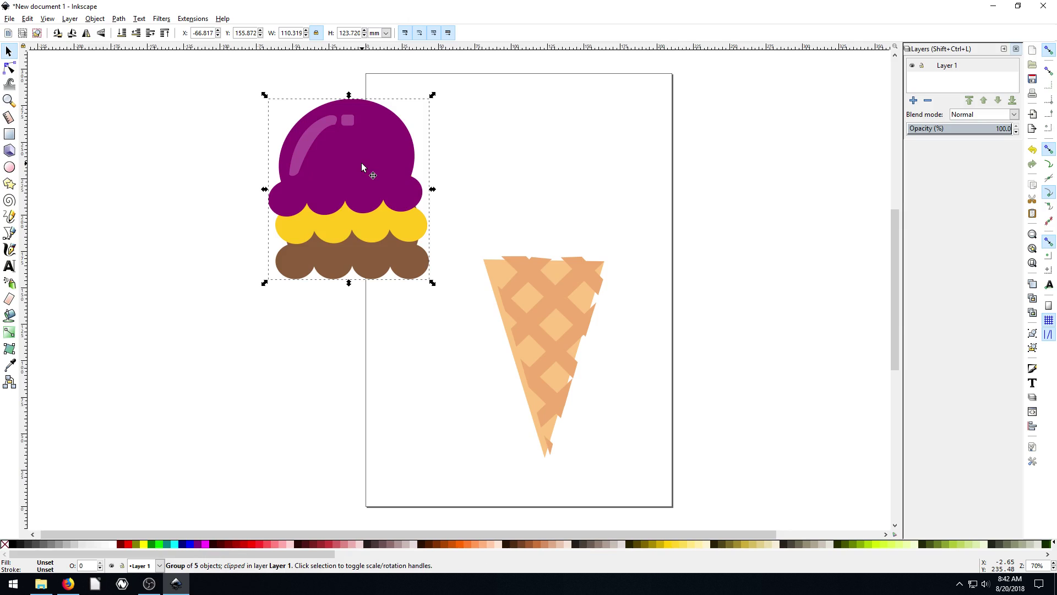
pyautogui.click(459, 155)
pyautogui.click(365, 160)
pyautogui.moveTo(365, 161); pyautogui.dragTo(512, 139)
pyautogui.click(633, 168)
# Offset the purple scoop, then colour the bottom scoop cyan, middle magenta, top red.
pyautogui.moveTo(455, 257); pyautogui.dragTo(432, 247)
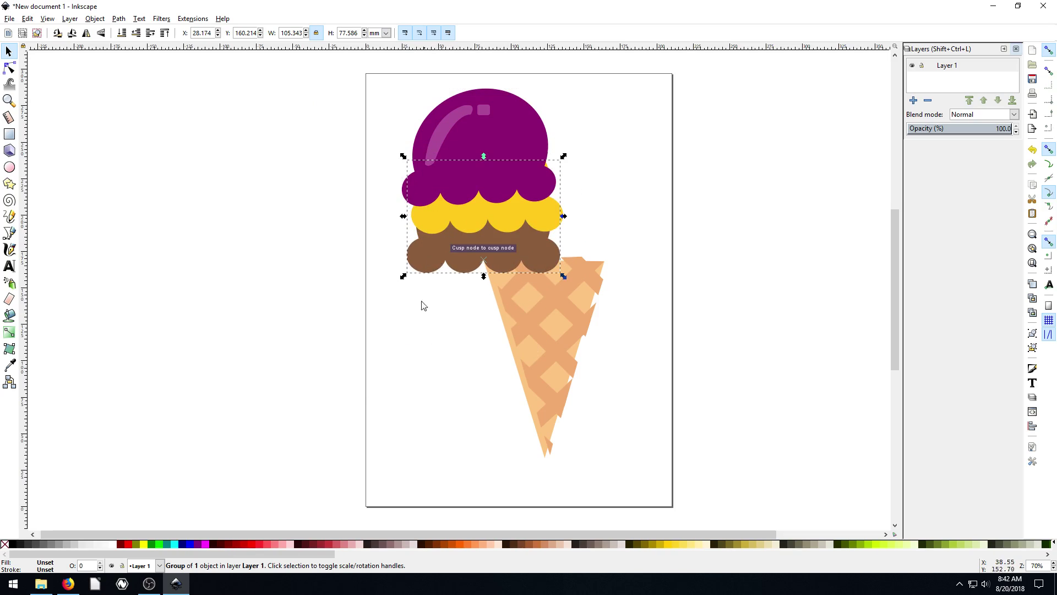
pyautogui.click(188, 545)
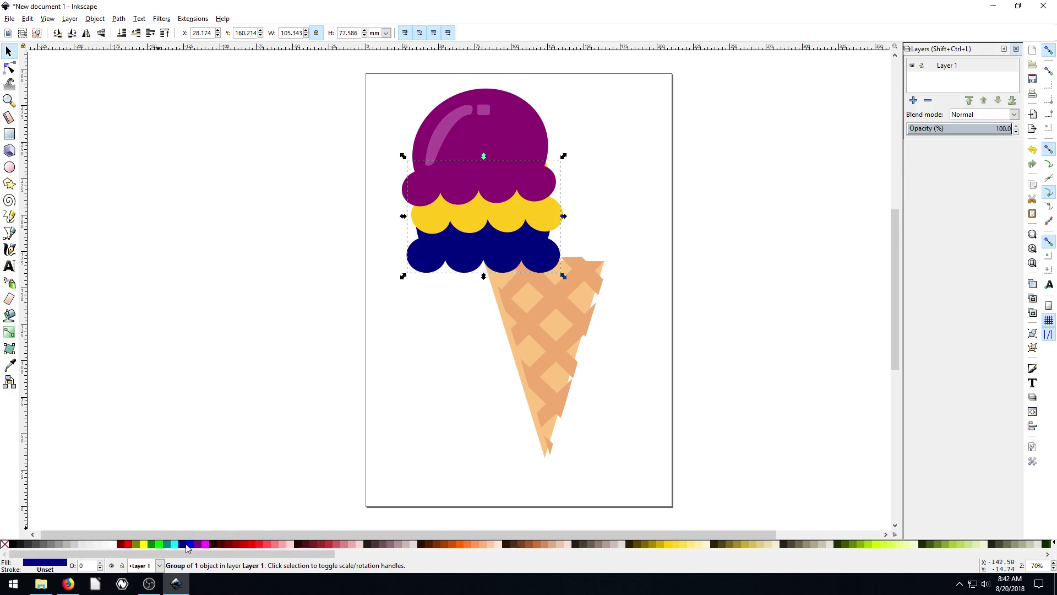
pyautogui.click(175, 545)
pyautogui.click(476, 220)
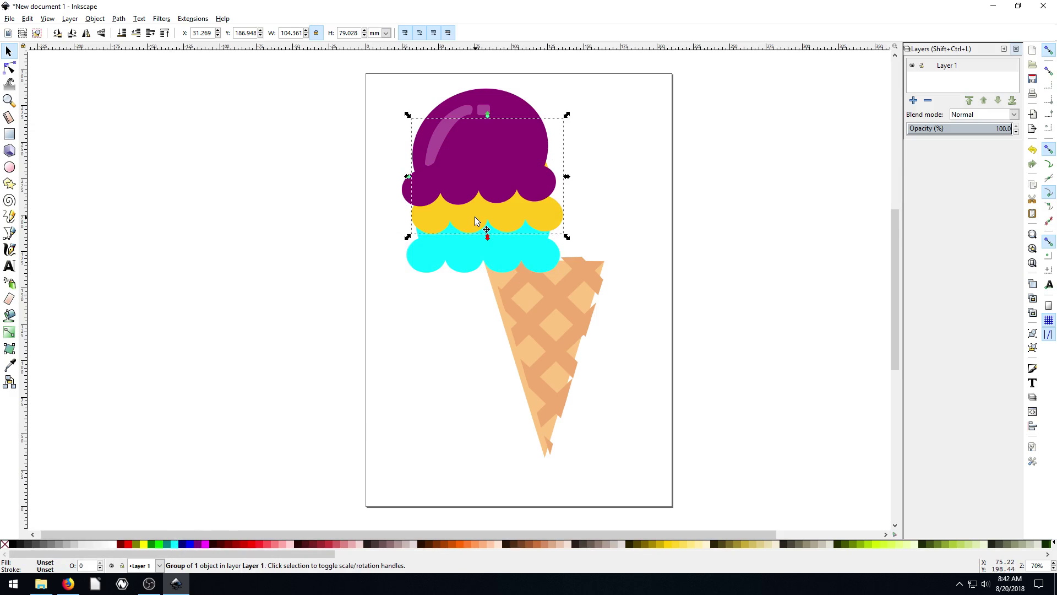
pyautogui.click(205, 544)
pyautogui.click(507, 155)
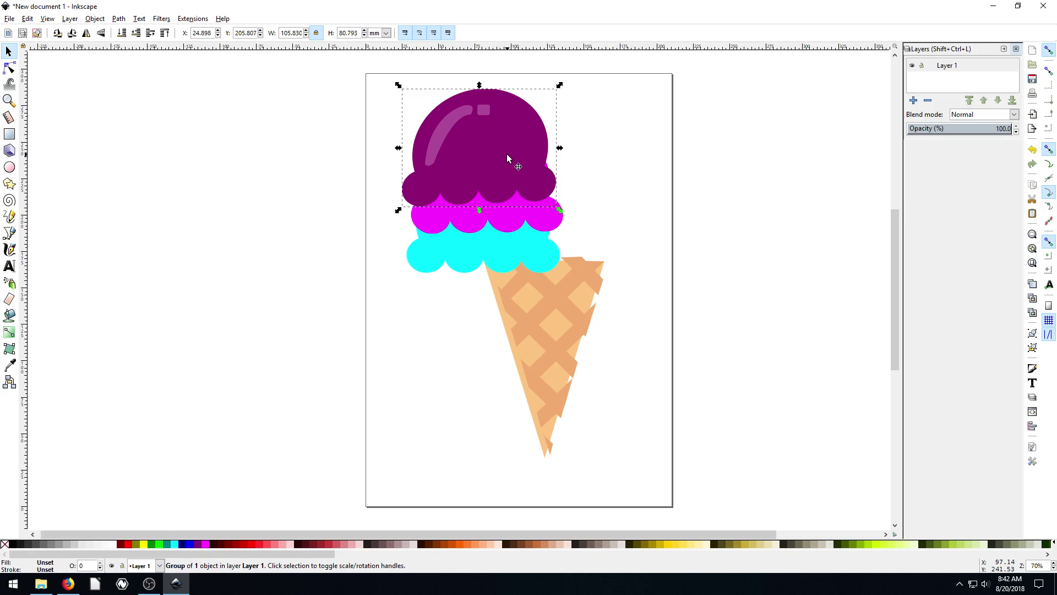
pyautogui.click(253, 545)
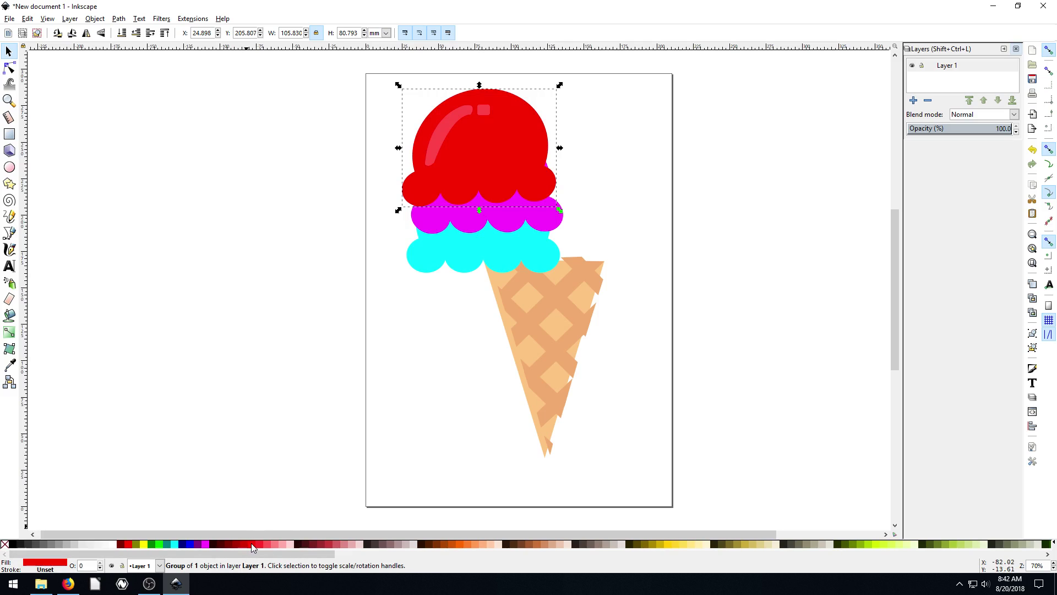
pyautogui.click(301, 219)
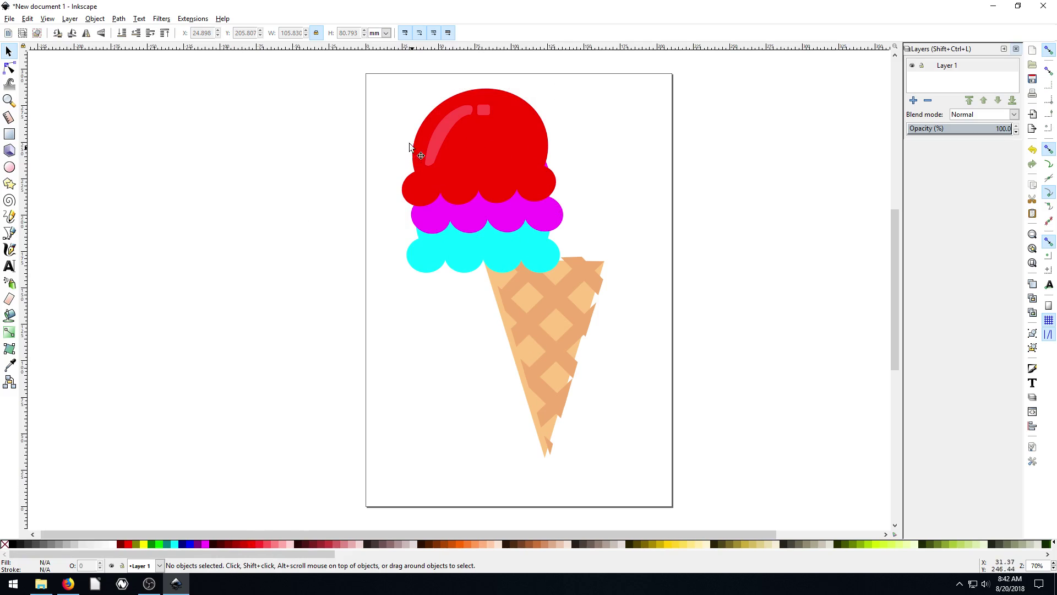
# Stagger the magenta, cyan and red scoops sideways over the cone and realign the highlight streak.
pyautogui.moveTo(355, 79); pyautogui.dragTo(612, 309)
pyautogui.moveTo(488, 157); pyautogui.dragTo(547, 159)
pyautogui.click(530, 219)
pyautogui.moveTo(530, 219); pyautogui.dragTo(502, 235)
pyautogui.click(622, 171)
pyautogui.moveTo(602, 227); pyautogui.dragTo(590, 232)
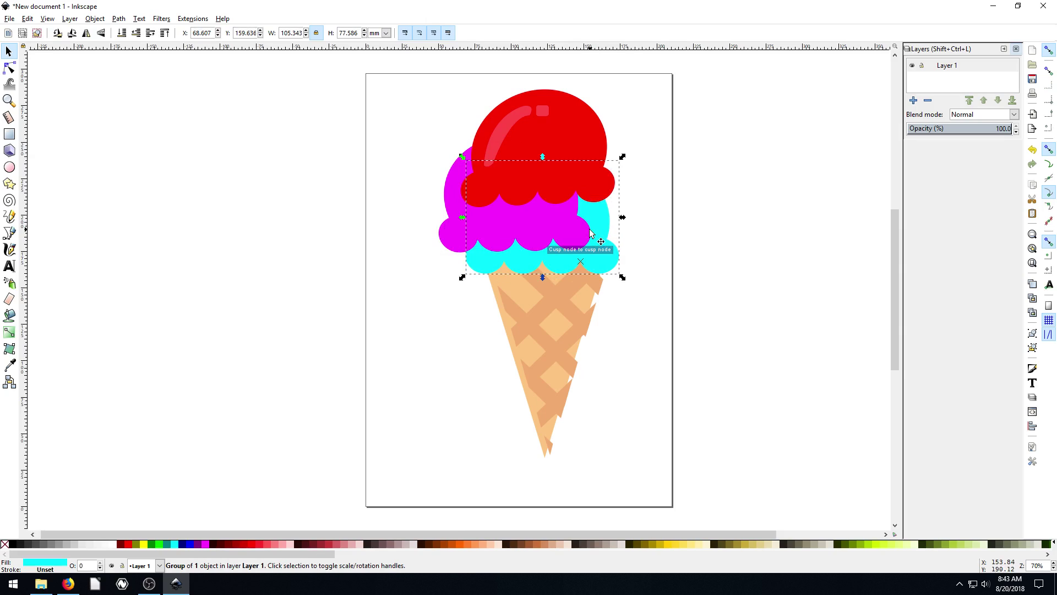
pyautogui.click(652, 155)
pyautogui.moveTo(568, 163); pyautogui.dragTo(554, 159)
pyautogui.click(616, 149)
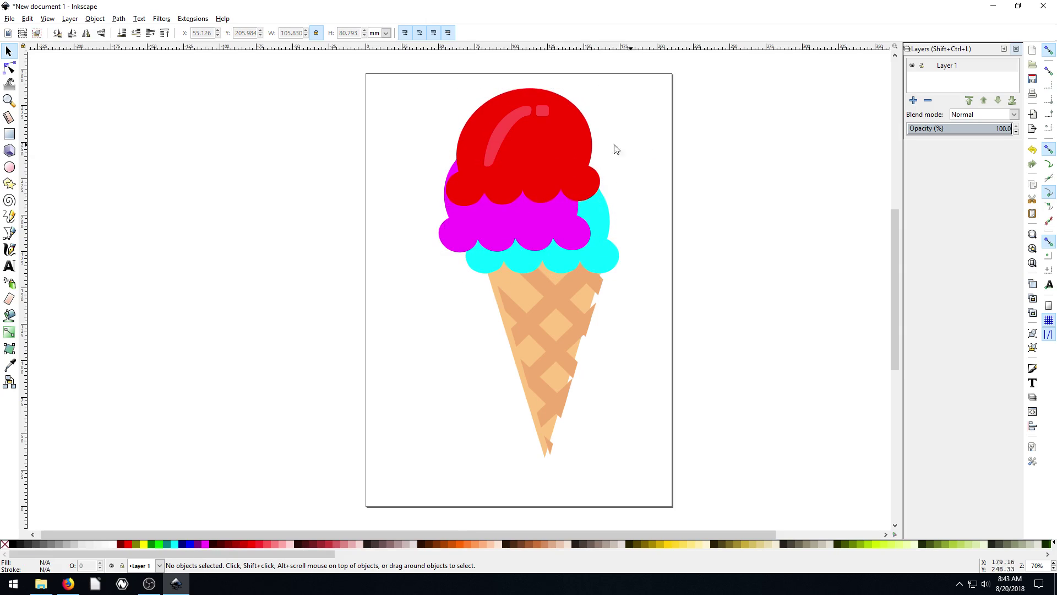
pyautogui.moveTo(509, 117)
pyautogui.mouseDown()
pyautogui.moveTo(495, 112)
pyautogui.moveTo(524, 110)
pyautogui.mouseUp()
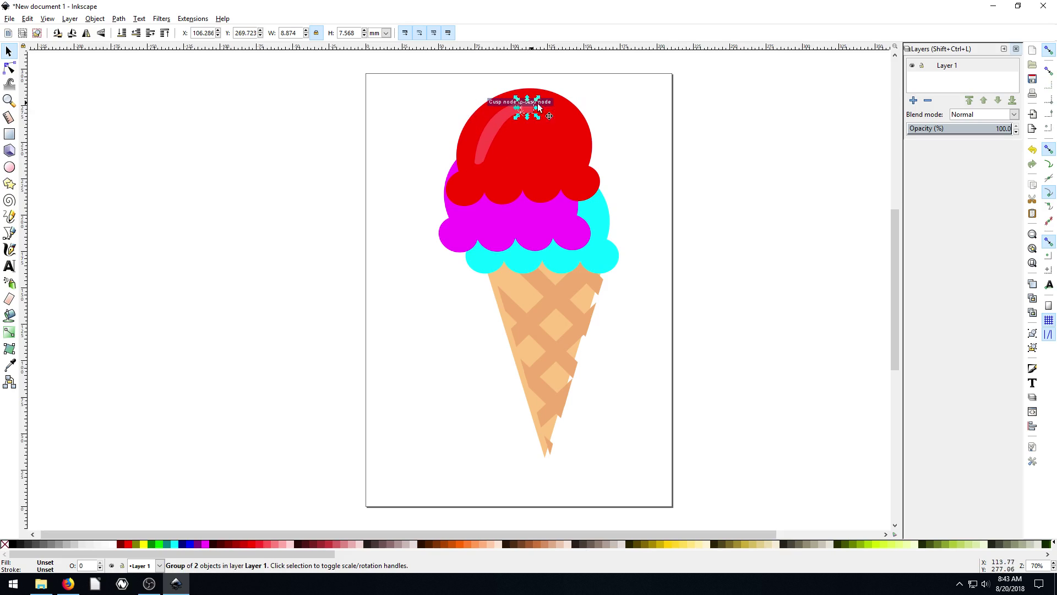
pyautogui.click(639, 160)
# Fill the cone's base triangle dark brown instead of light tan.
pyautogui.click(521, 295)
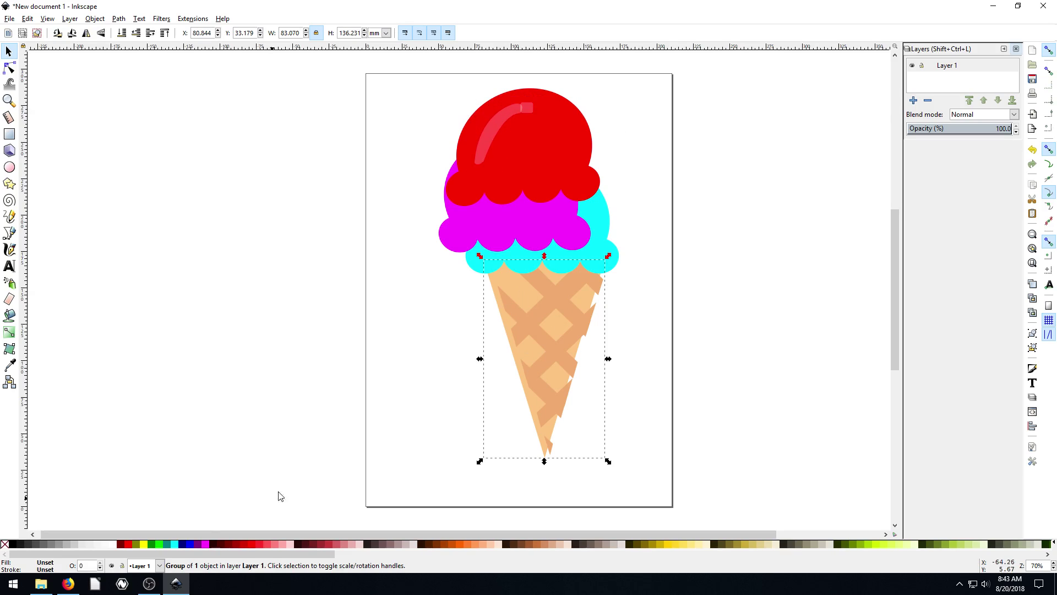
pyautogui.click(71, 544)
pyautogui.click(460, 544)
pyautogui.click(433, 544)
pyautogui.click(417, 400)
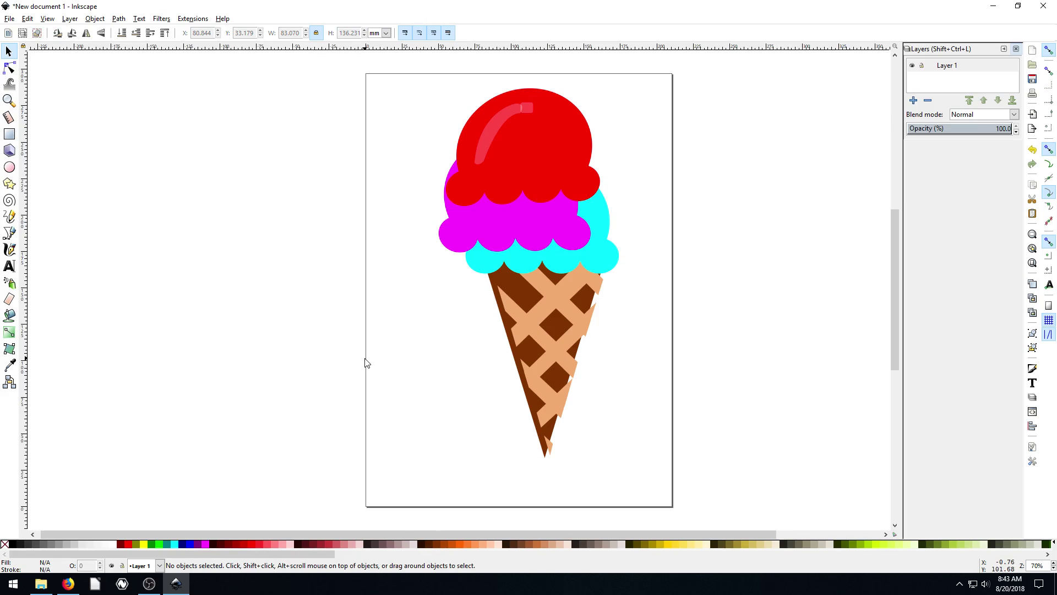
pyautogui.press('-')
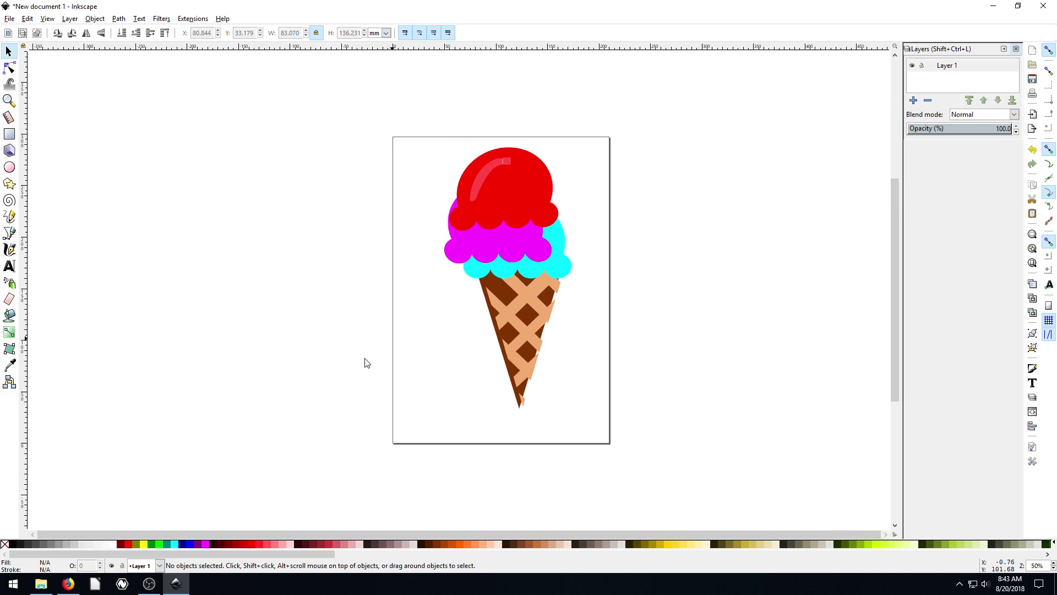
pyautogui.press('+')
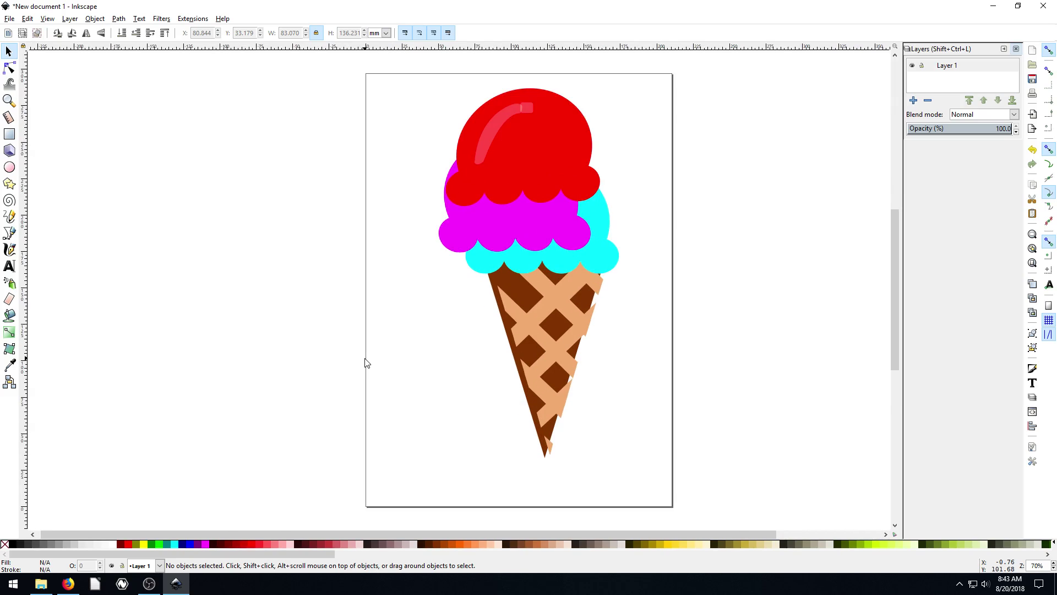
# Move the red scoop's highlight streak down-left.
pyautogui.click(503, 132)
pyautogui.moveTo(477, 138); pyautogui.dragTo(461, 148)
pyautogui.click(318, 188)
pyautogui.scroll(3, 347, 224)
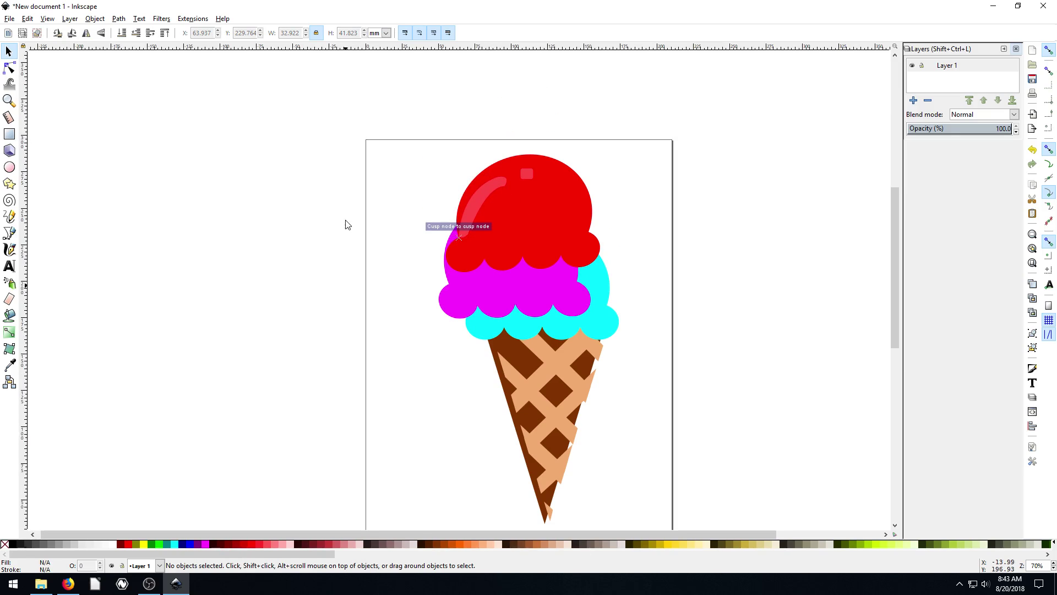
# Duplicate the magenta scoop, place the copy above the red scoop, and colour it blue.
pyautogui.click(518, 289)
pyautogui.hotkey('ctrl', 'd')
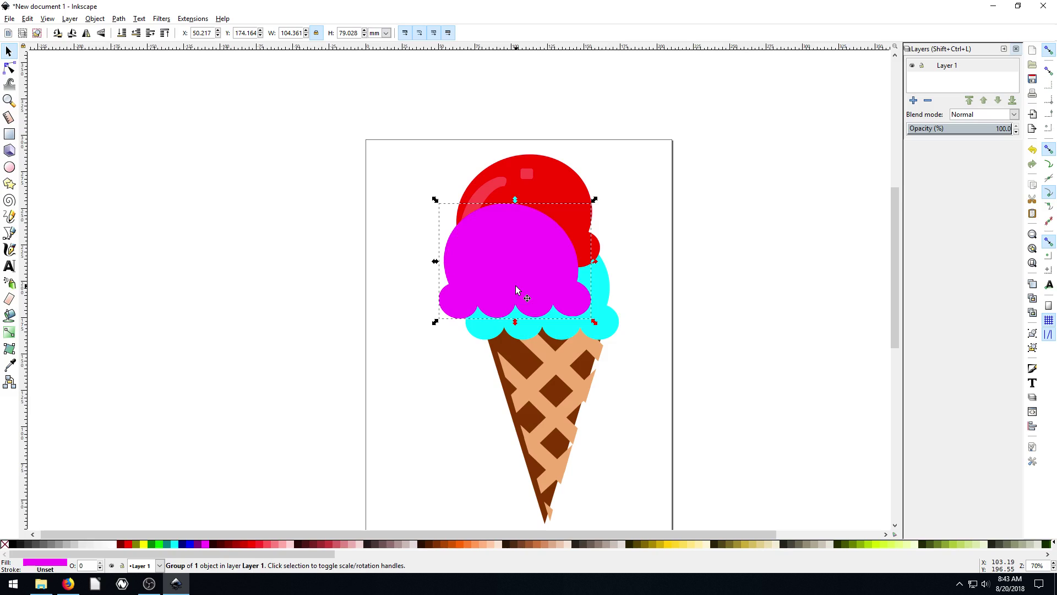
pyautogui.moveTo(518, 290); pyautogui.dragTo(524, 212)
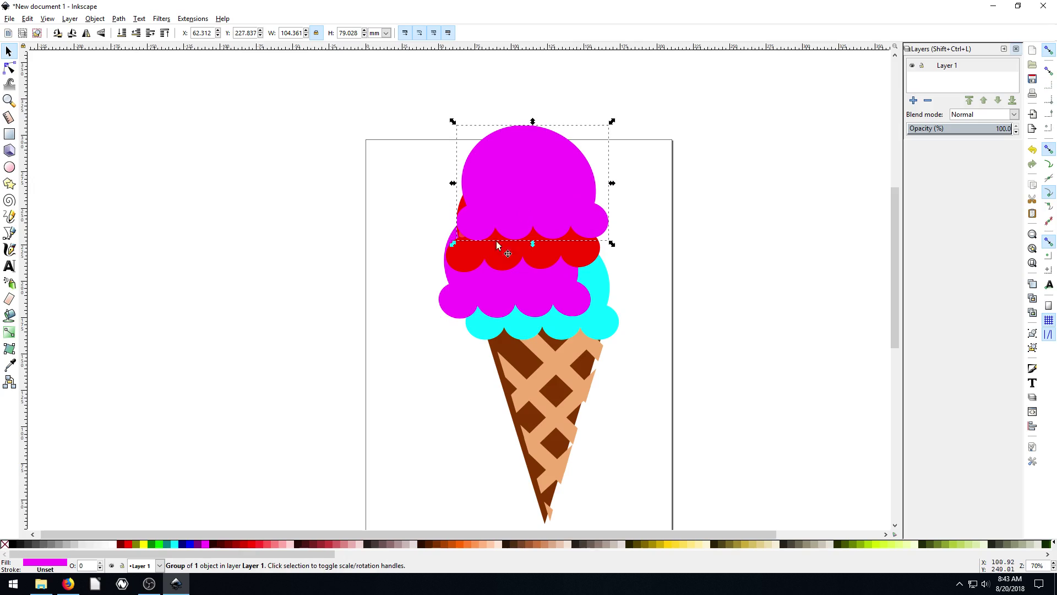
pyautogui.click(189, 545)
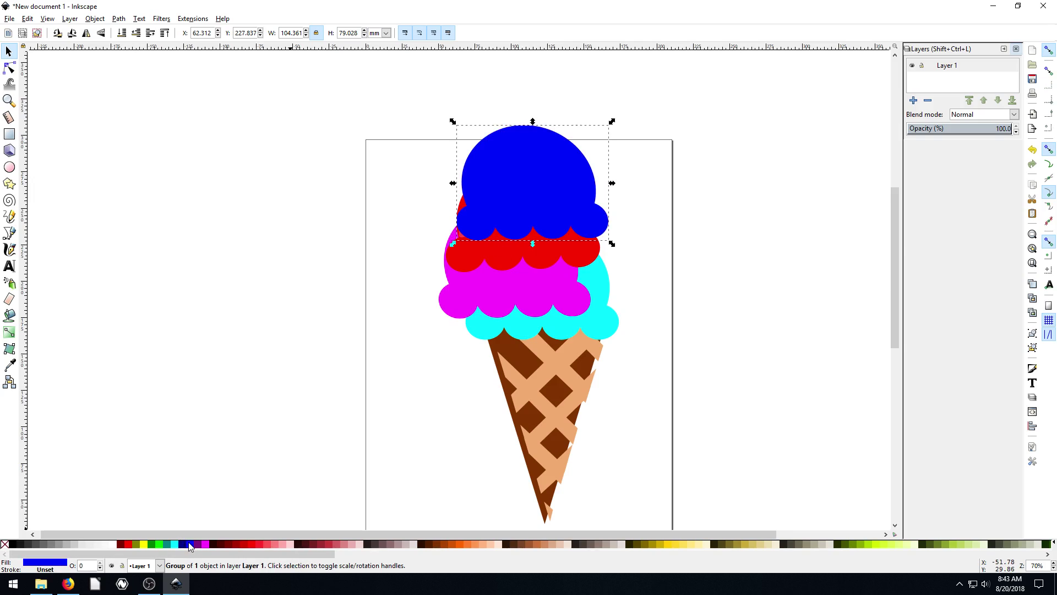
pyautogui.click(381, 345)
# Put the highlight on the blue scoop, raise it to the top, and settle both up-left.
pyautogui.moveTo(483, 201); pyautogui.dragTo(546, 177)
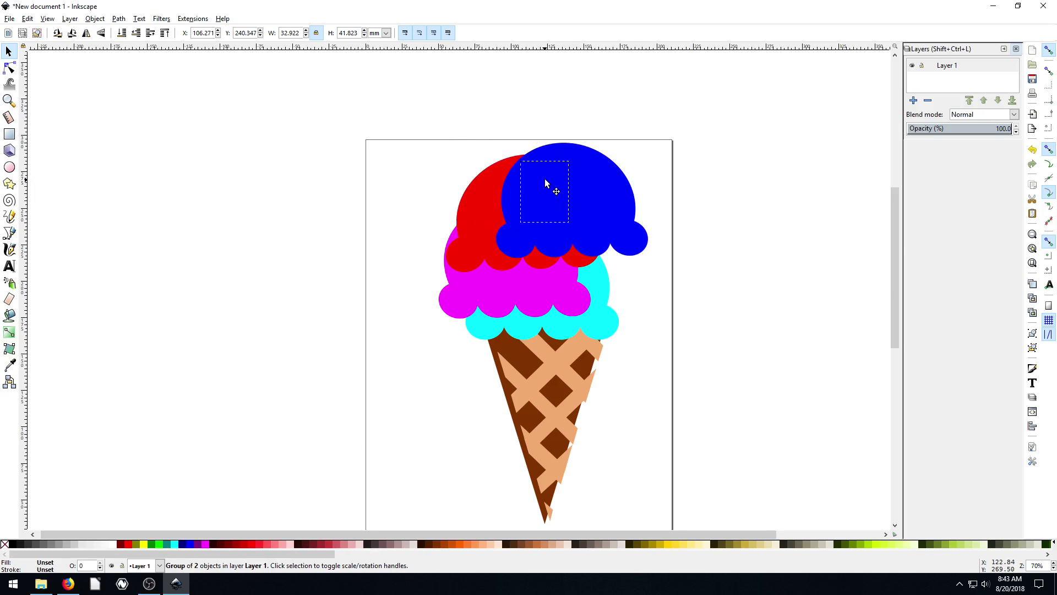
pyautogui.press('Home')
pyautogui.moveTo(599, 203); pyautogui.dragTo(509, 177)
pyautogui.moveTo(573, 216); pyautogui.dragTo(502, 161)
pyautogui.click(733, 229)
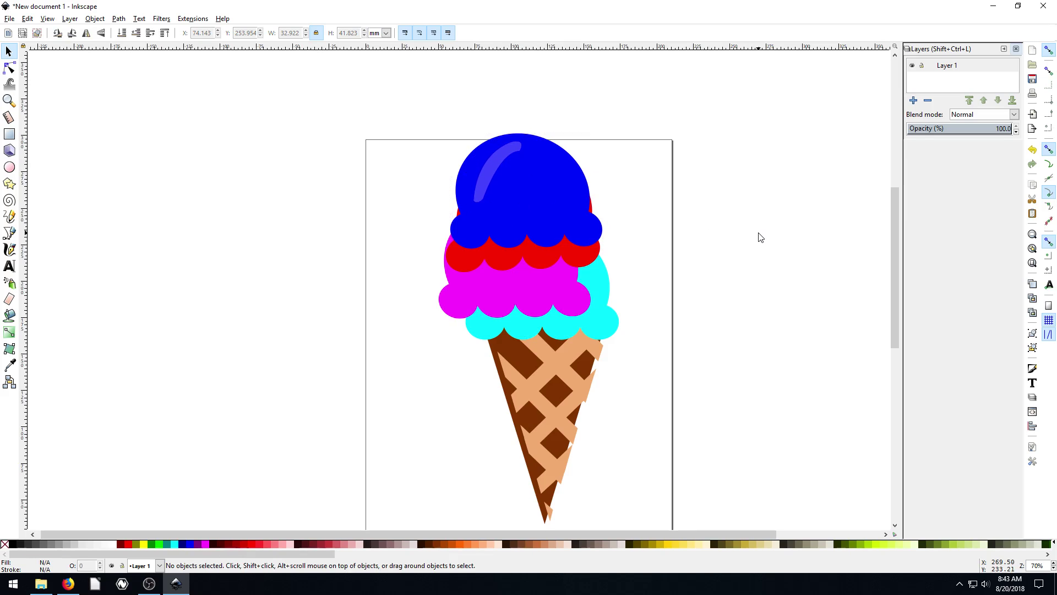
# Return to Pixabay in Firefox and go back to the previous results page.
pyautogui.click(68, 583)
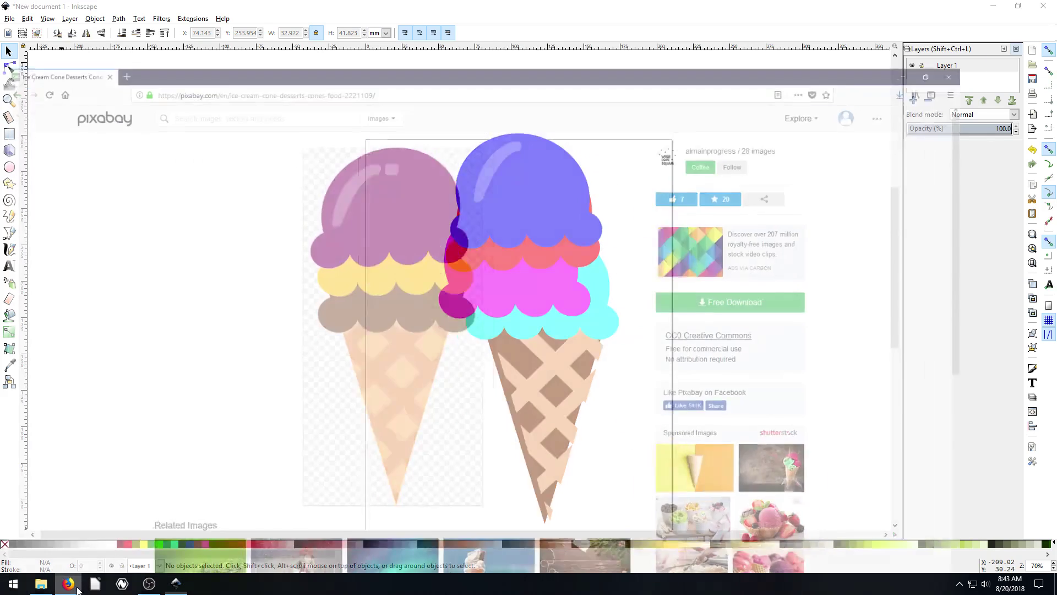
pyautogui.click(10, 29)
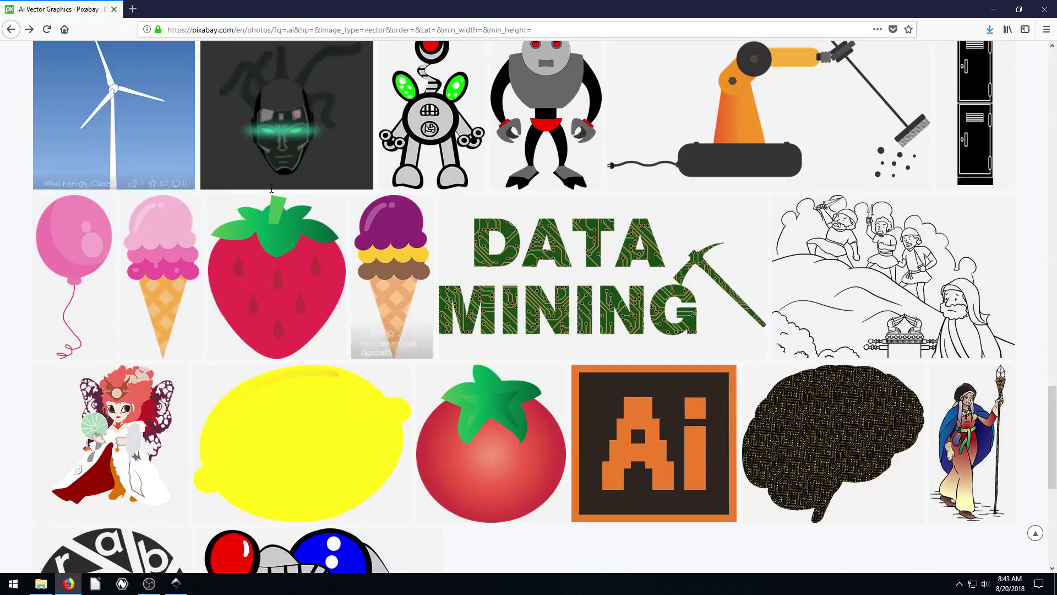
pyautogui.scroll(-5, 488, 321)
pyautogui.scroll(15, 488, 321)
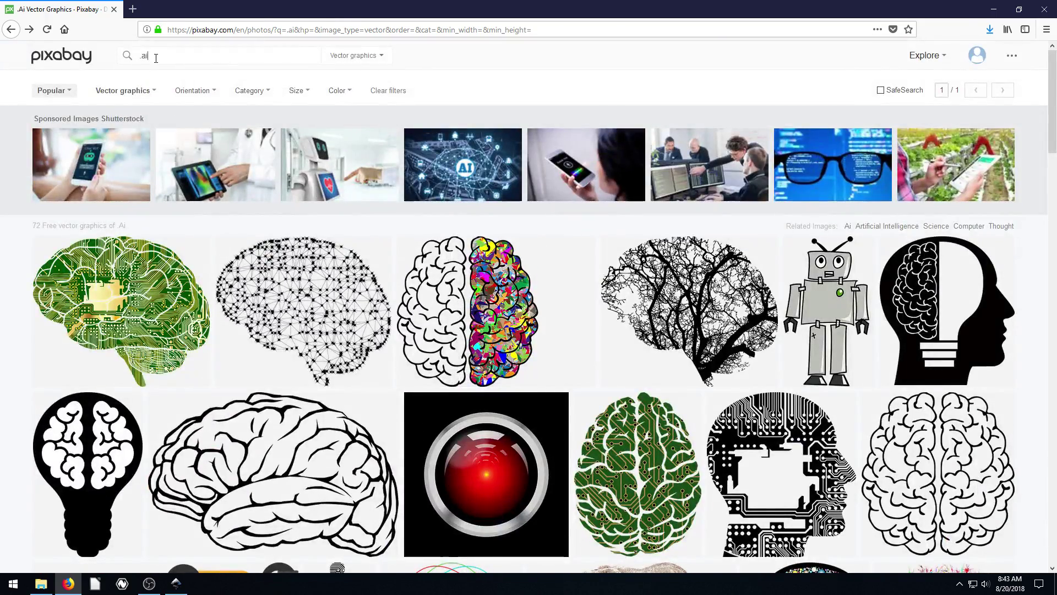
# Search Pixabay vector graphics for 'art' and scroll through the 3,057 results.
pyautogui.click(157, 59)
pyautogui.press('BackSpace')
pyautogui.press('BackSpace')
pyautogui.press('BackSpace')
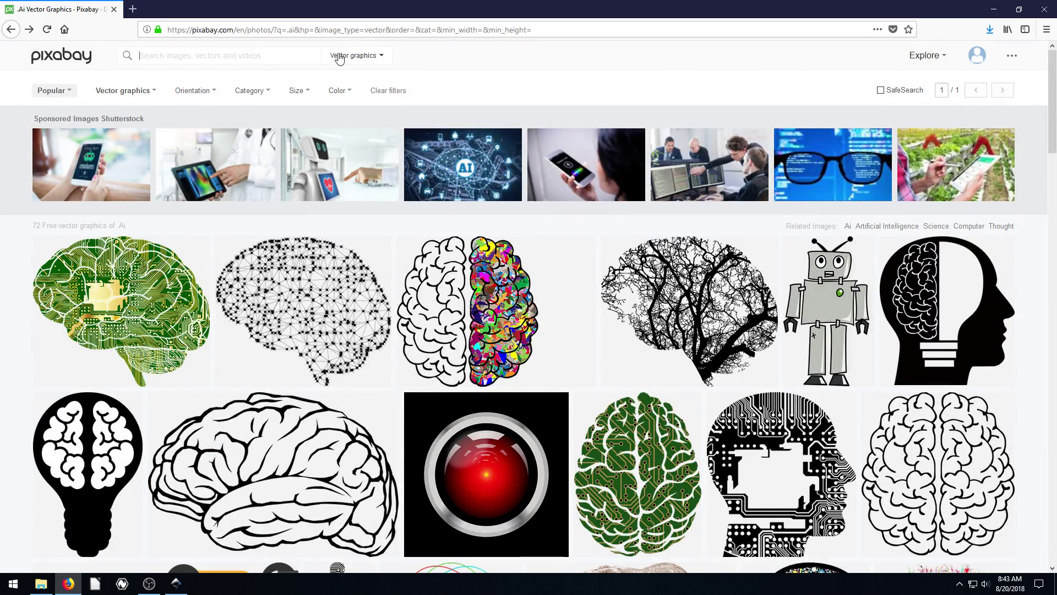
pyautogui.write('art')
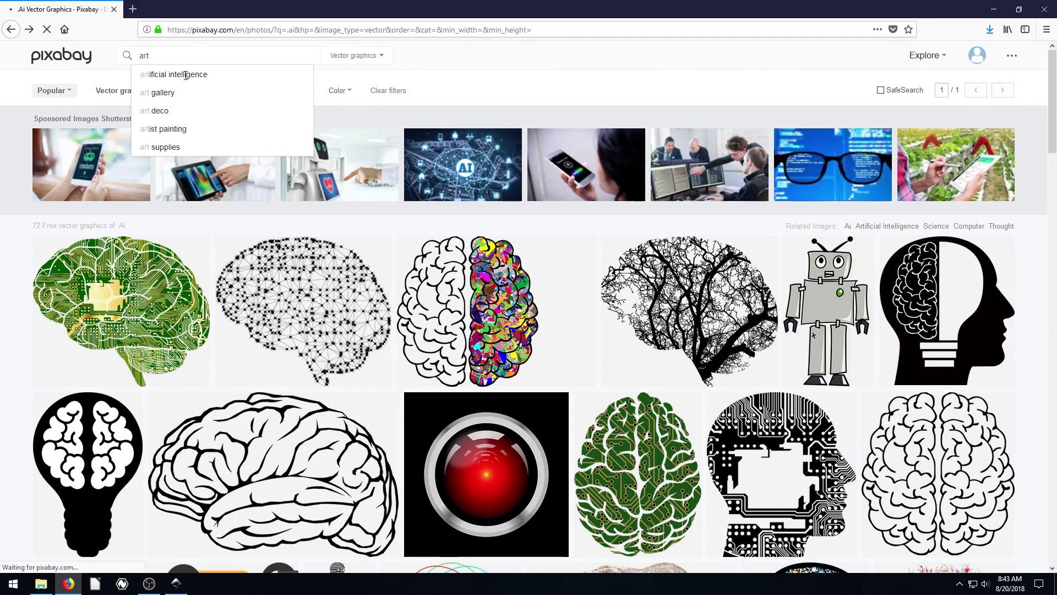
pyautogui.press('Return')
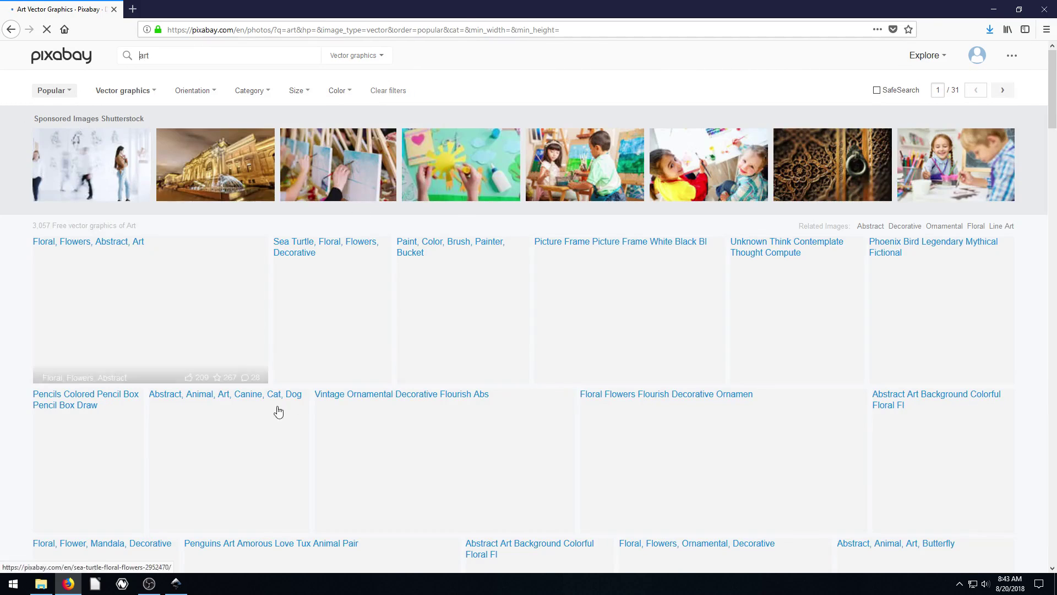
pyautogui.scroll(-1, 325, 297)
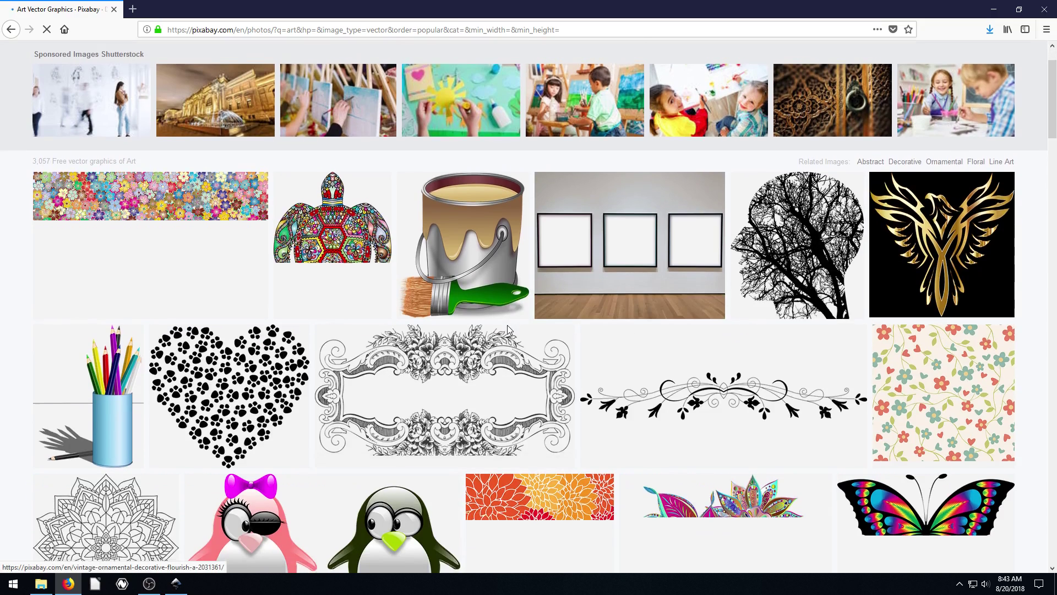
pyautogui.scroll(-1, 507, 325)
pyautogui.scroll(-1, 380, 414)
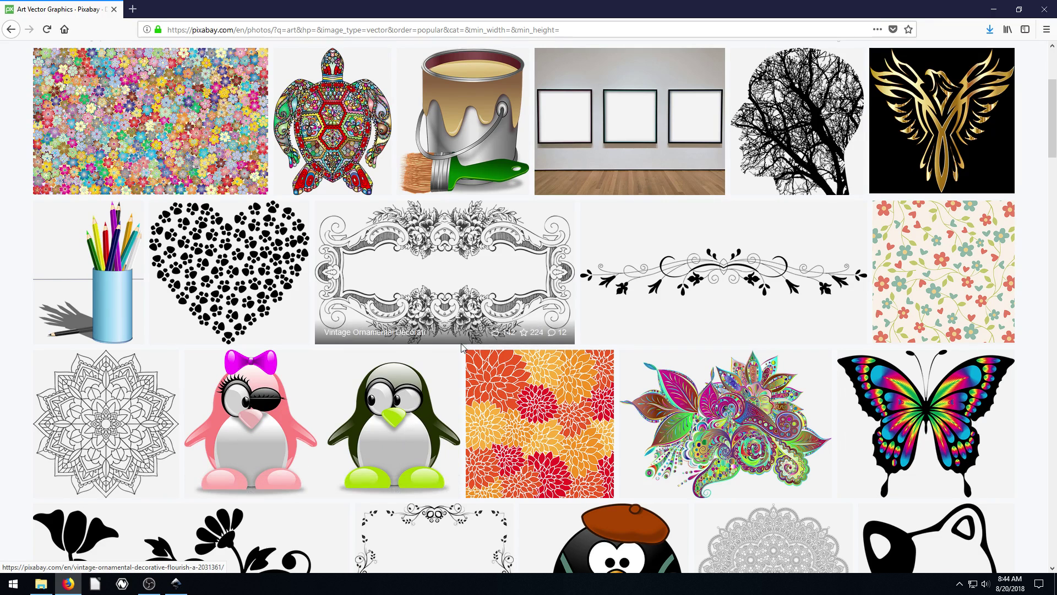
pyautogui.scroll(1, 482, 337)
# Open the paint bucket image page and choose the Vector graphic SVG (91 kB) download.
pyautogui.scroll(3, 482, 337)
pyautogui.click(465, 290)
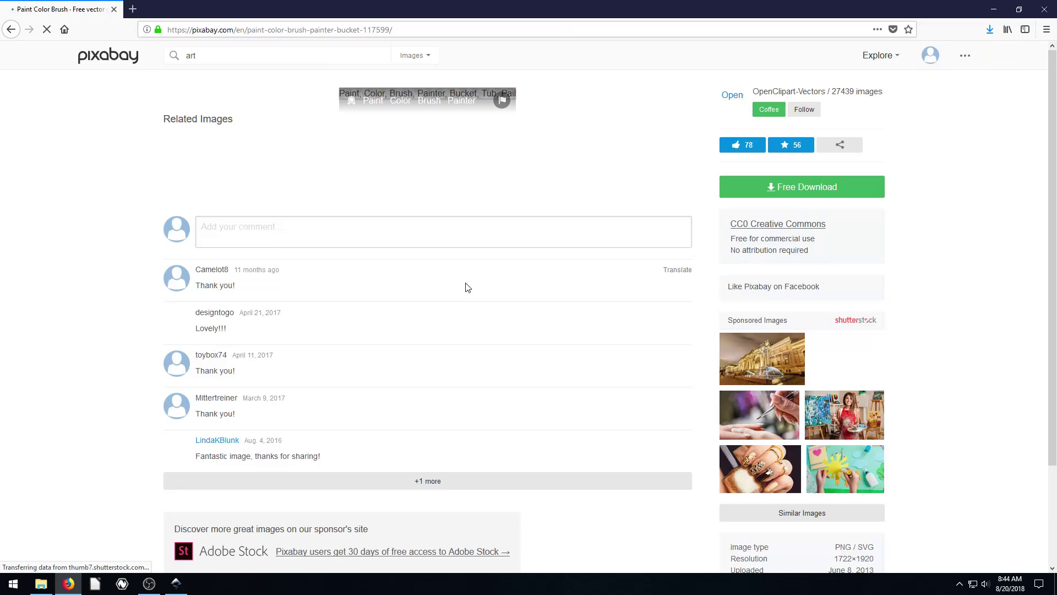
pyautogui.click(747, 258)
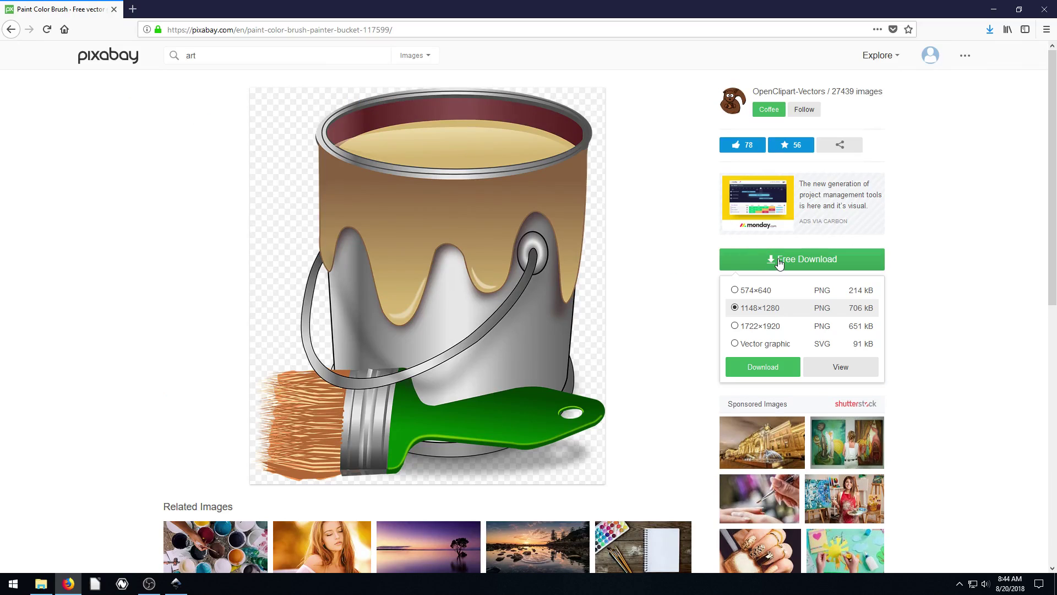
pyautogui.click(735, 344)
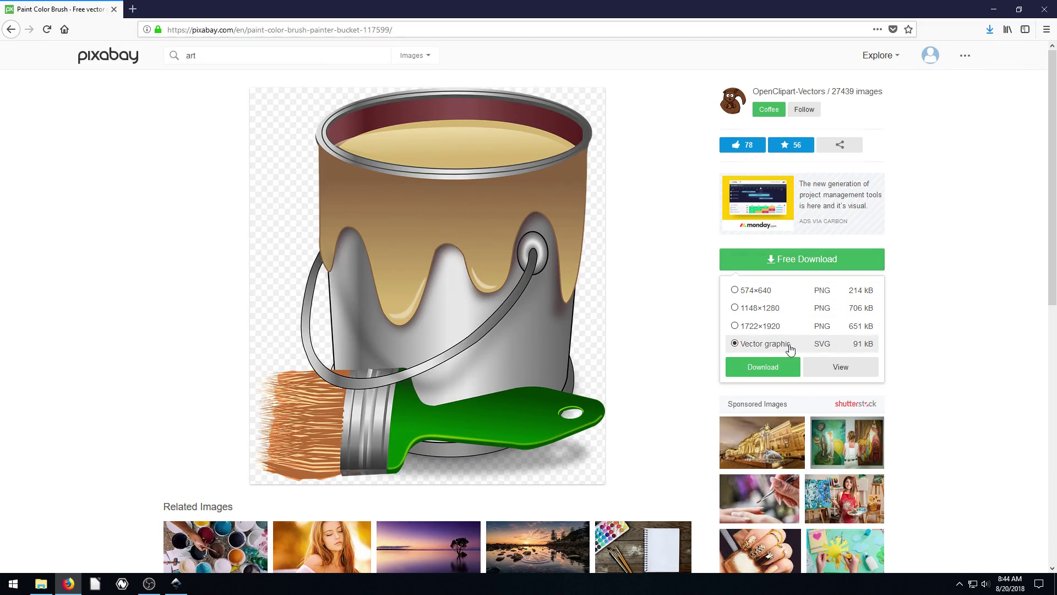